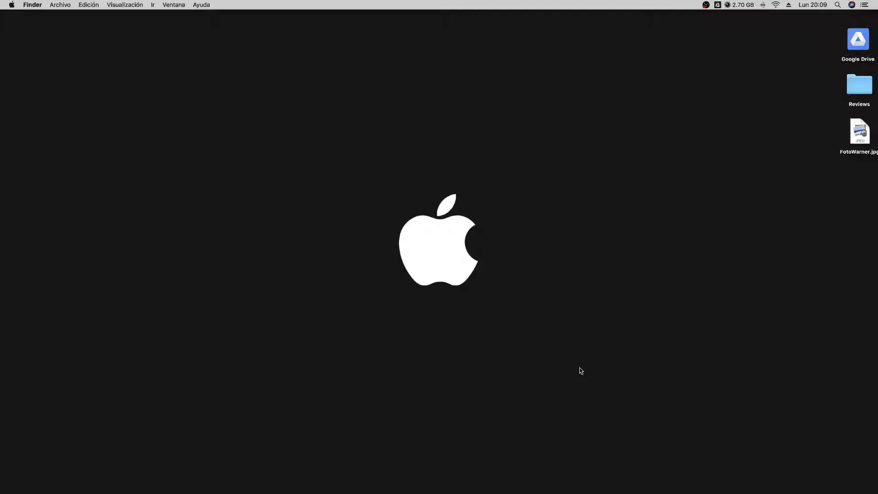
- Bring up the Ubuntu website in Chrome and start downloading Ubuntu Desktop 18.04 LTS
mouse_move(633, 489)
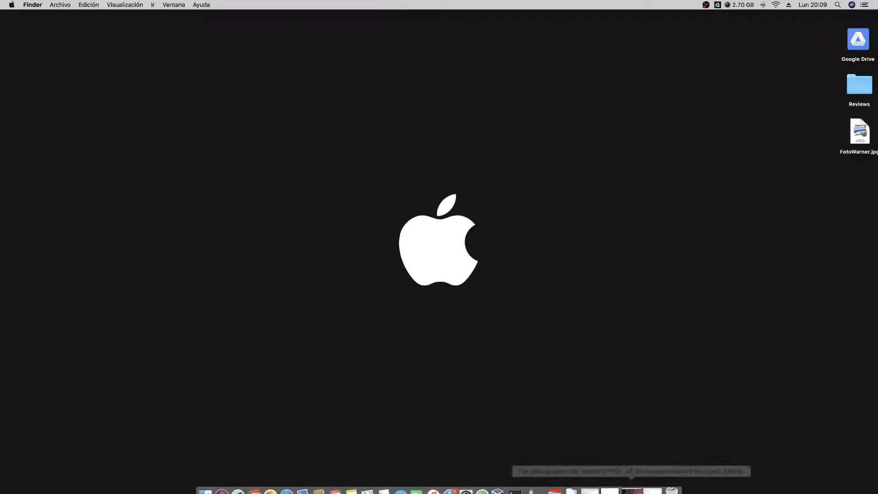
click(633, 488)
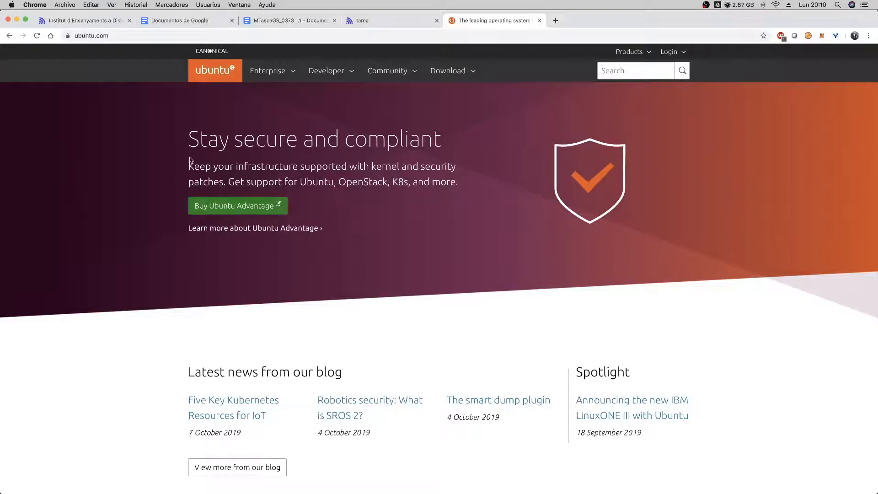
click(451, 72)
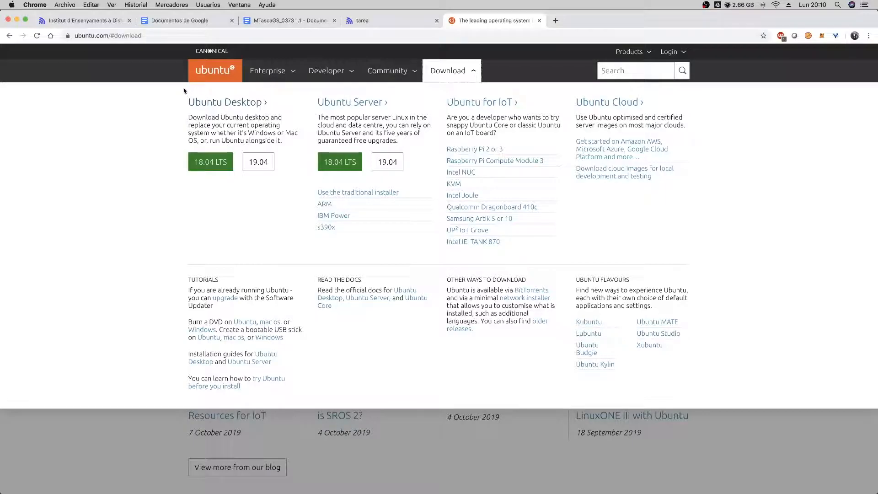
click(204, 163)
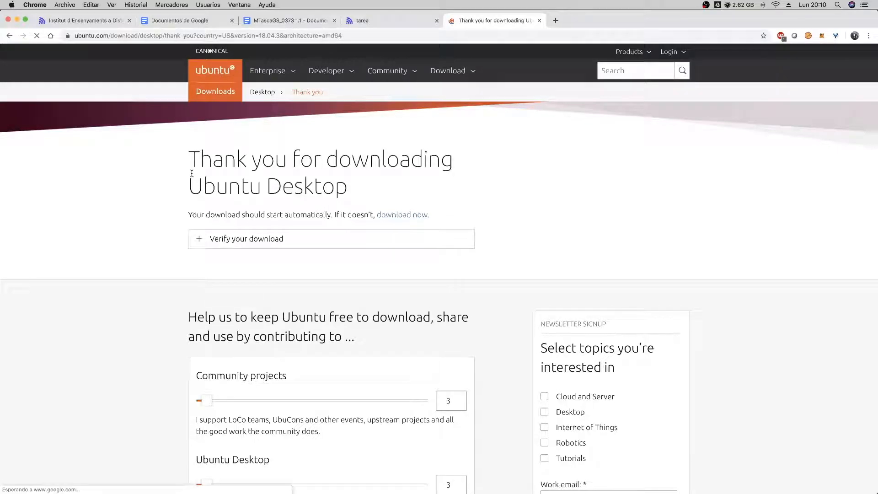
- Cancel the running download of the Ubuntu 18.04.3 ISO
mouse_move(183, 493)
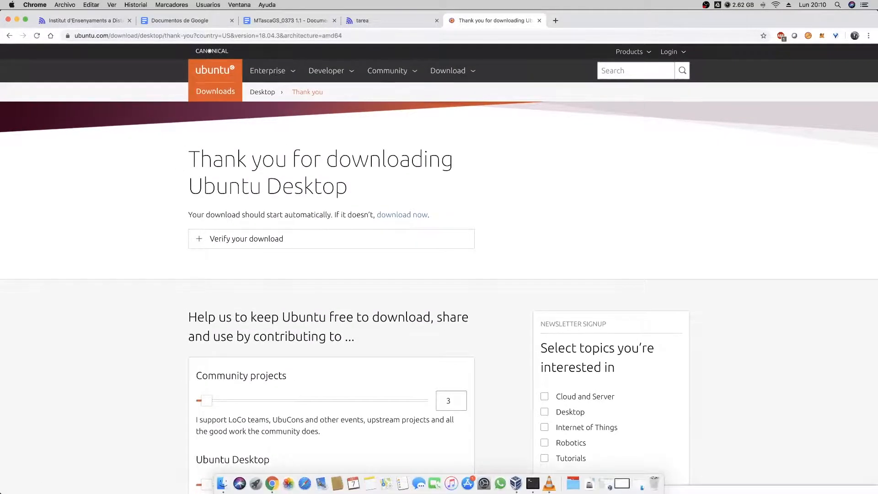
scroll(176, 372, down, 1)
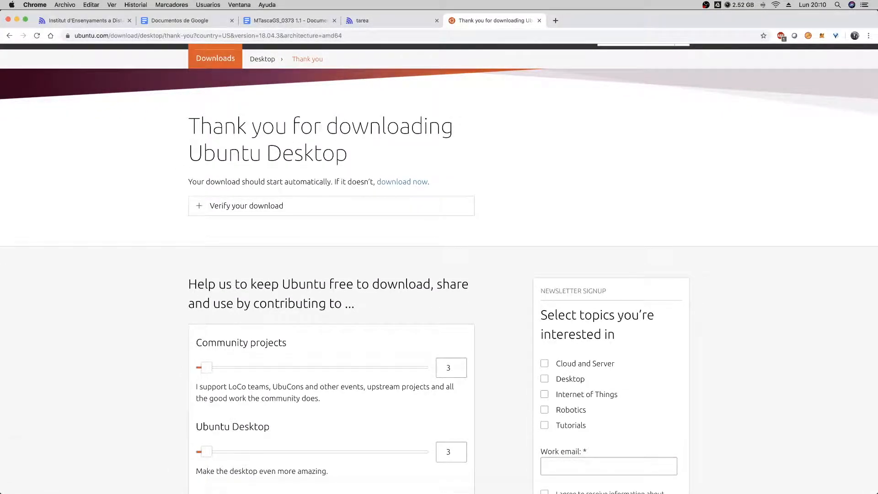
click(88, 483)
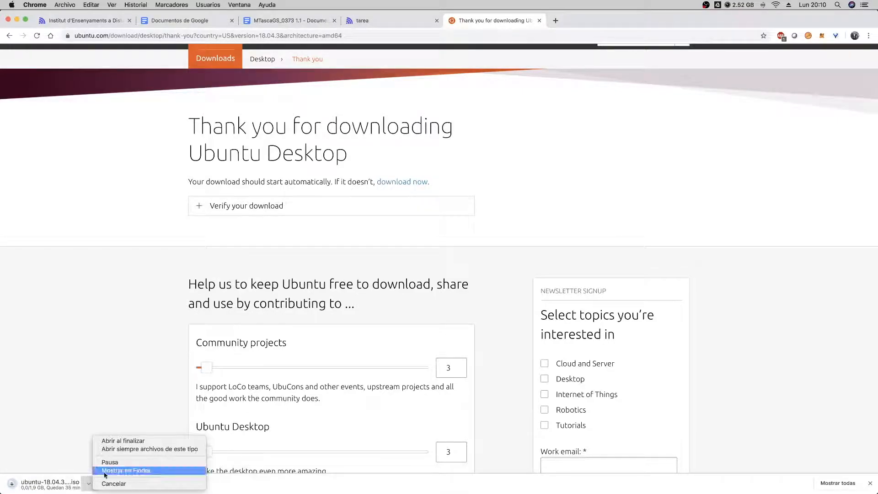
click(114, 483)
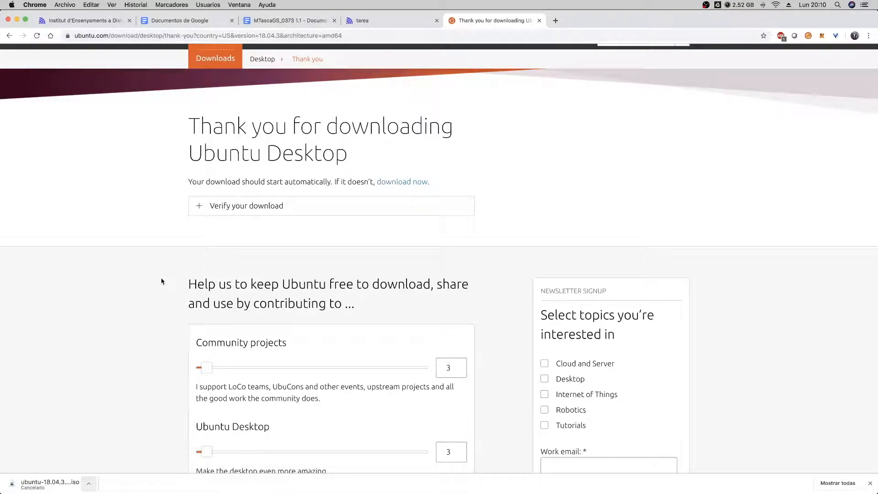
- Expand the download verification instructions, then switch to Terminal, place it beside them and list the ISO folder's files with ls
click(271, 211)
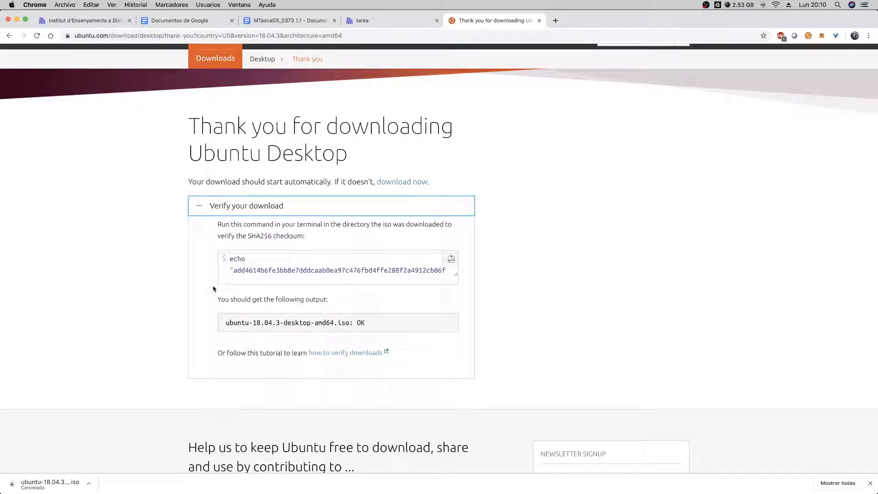
mouse_move(538, 490)
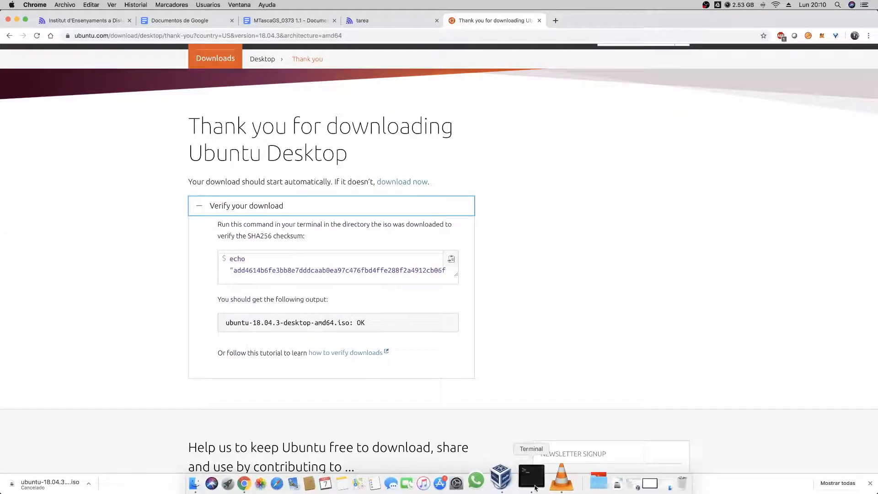
click(531, 477)
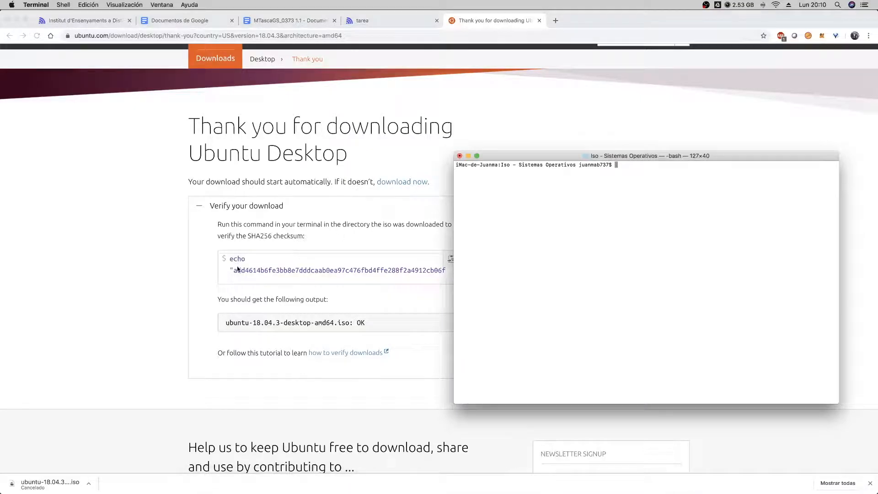
drag(605, 157, 644, 154)
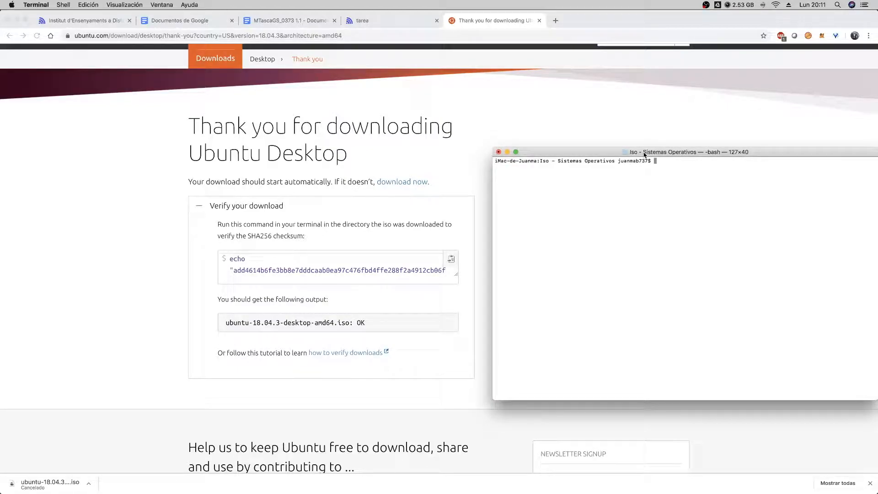
text(ls)
key(Return)
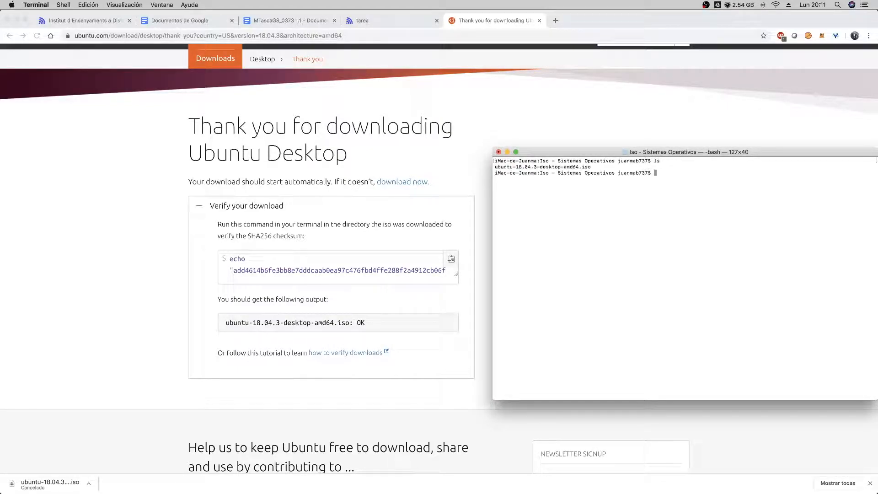
- Copy the SHA256 verification command from the Ubuntu page and run it in Terminal against ubuntu-18.04.3-desktop-amd64.iso
click(450, 259)
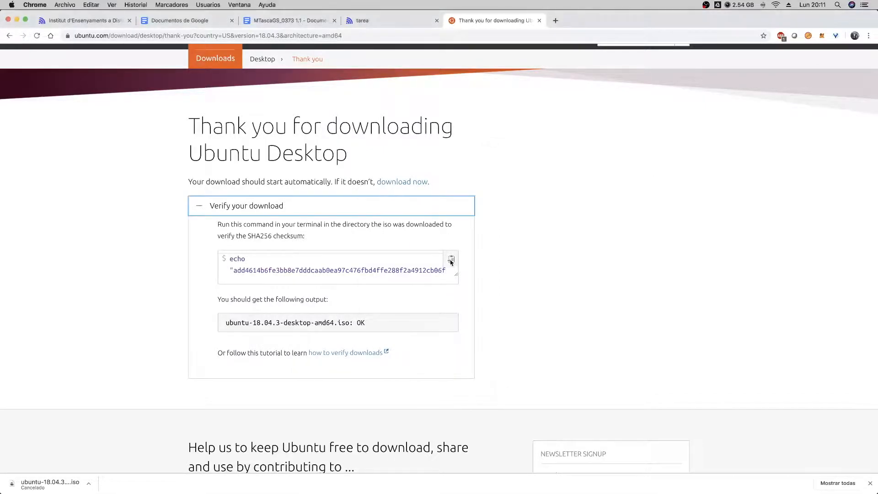
click(450, 259)
mouse_move(601, 490)
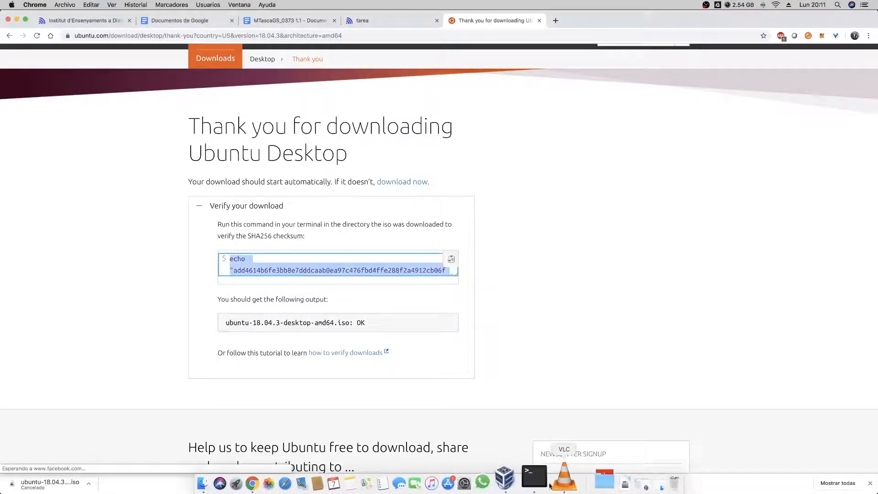
click(538, 481)
key(super+v)
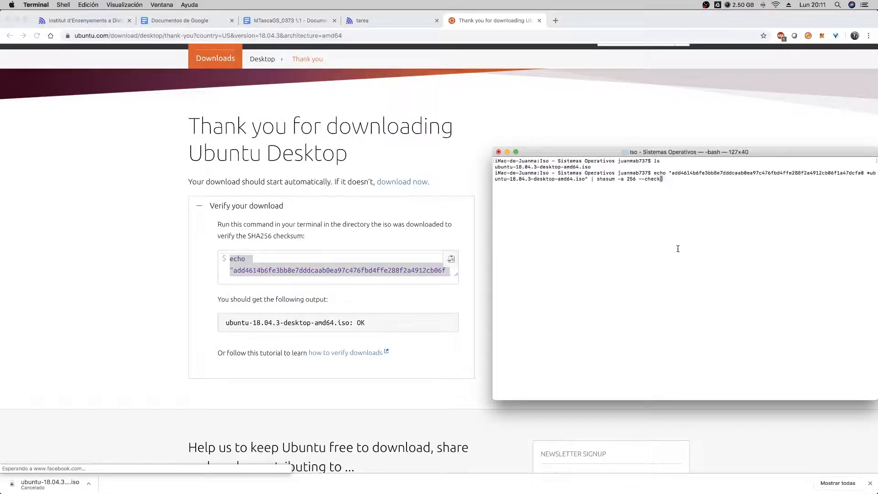
key(Return)
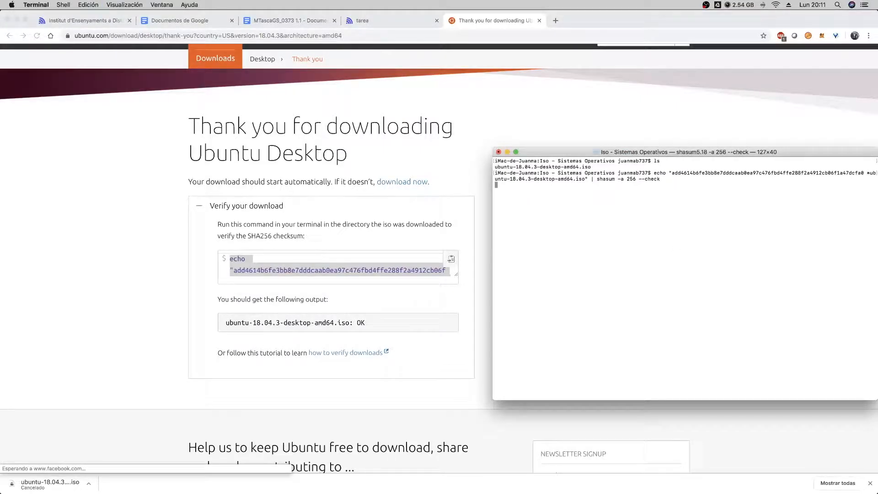
- Switch to VirtualBox and start the powered-off Ubuntu virtual machine
drag(579, 153, 579, 137)
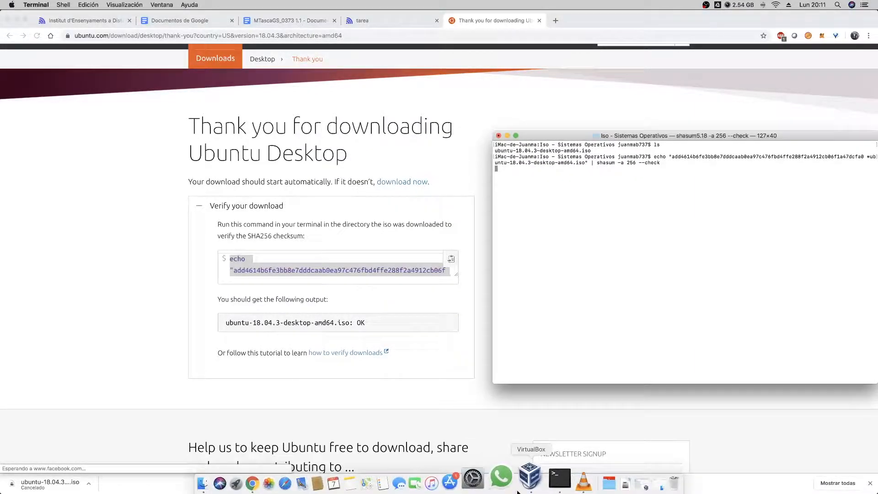
click(524, 486)
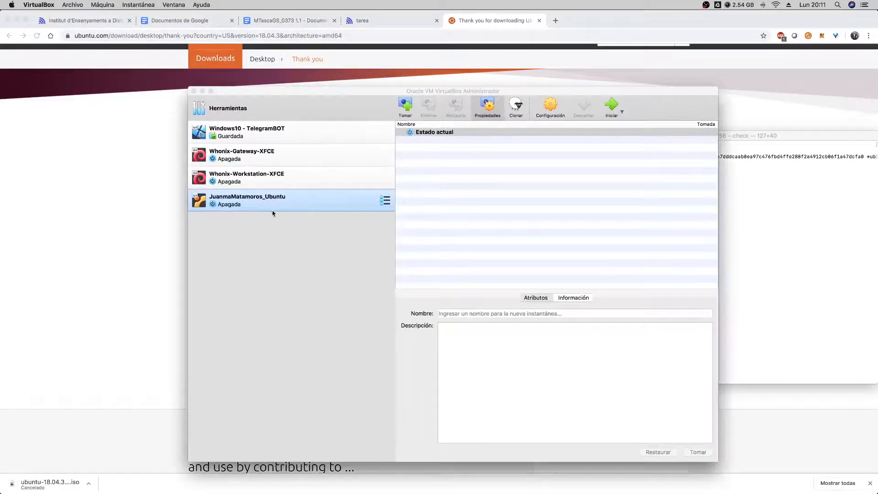
drag(513, 88, 474, 88)
click(739, 140)
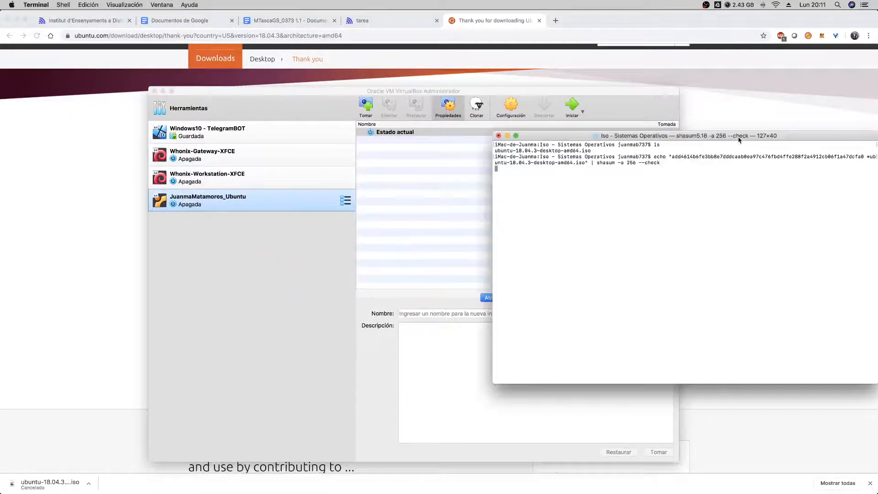
click(270, 91)
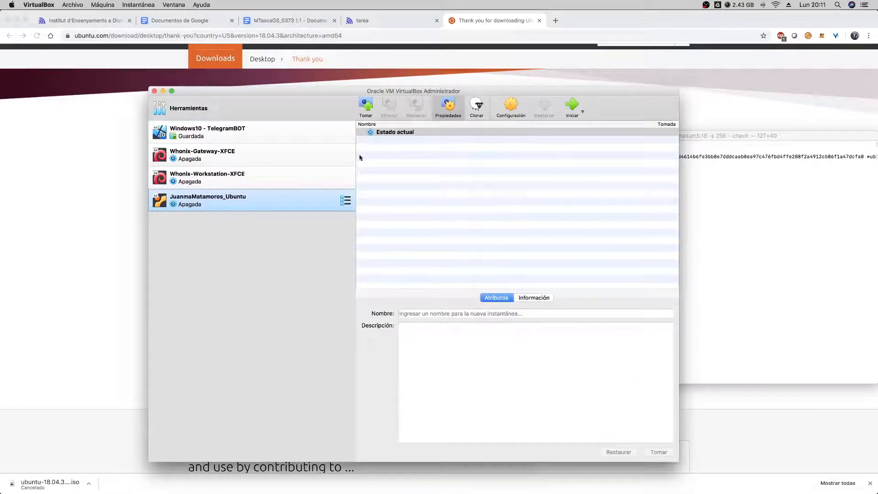
click(570, 108)
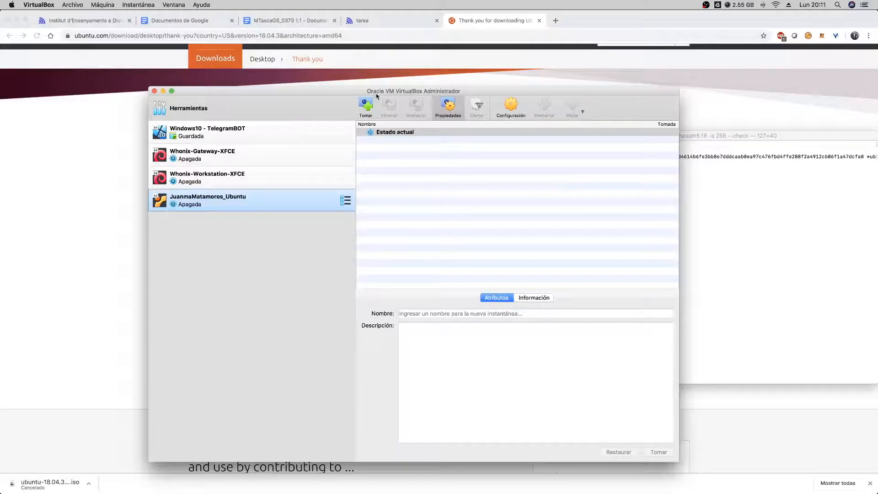
- Return to the Ubuntu website in Chrome and open the Ubuntu Desktop download overview page
click(66, 134)
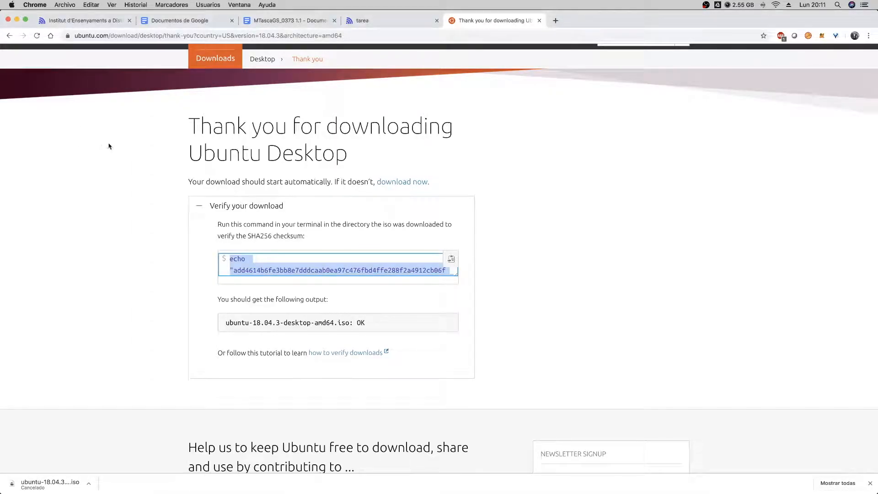
scroll(249, 88, up, 2)
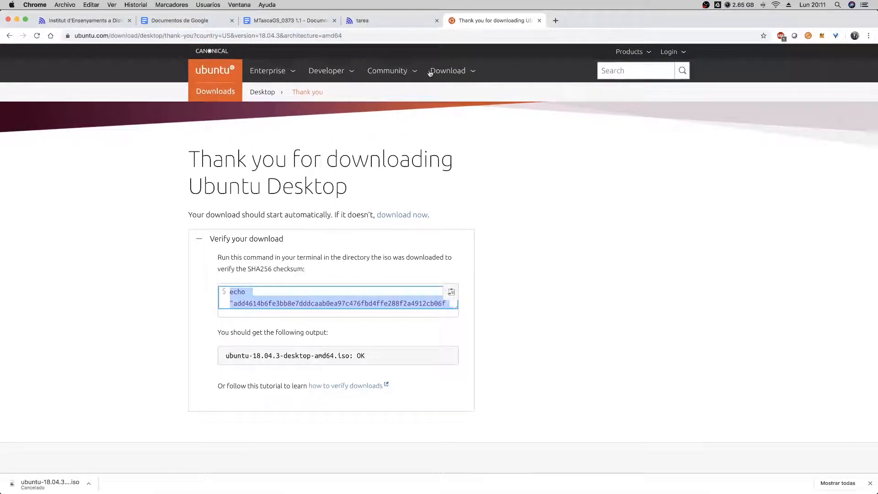
click(457, 73)
click(220, 162)
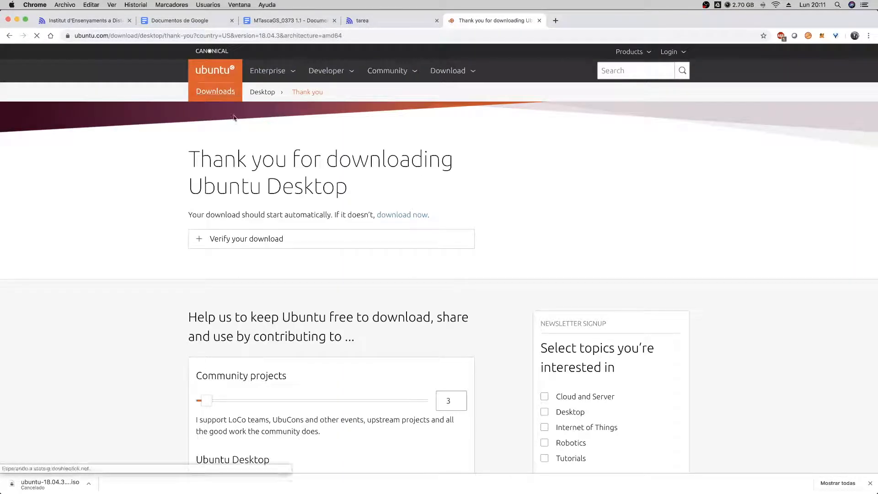
click(9, 36)
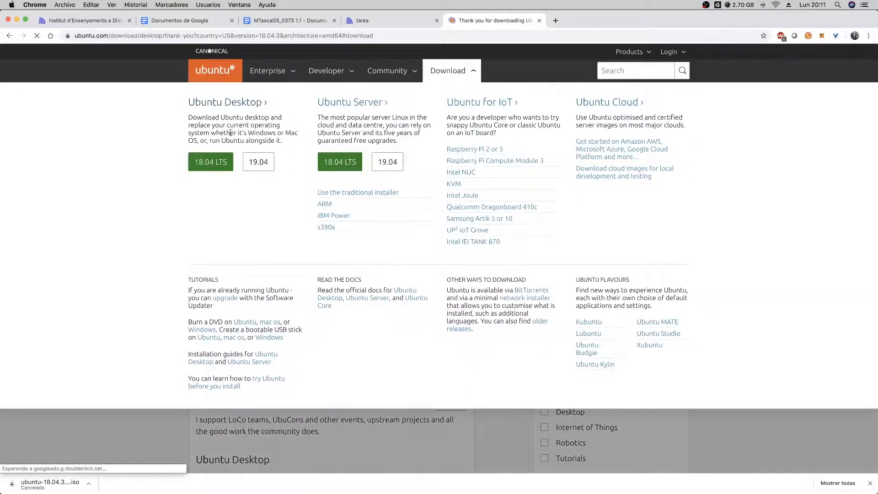
click(230, 104)
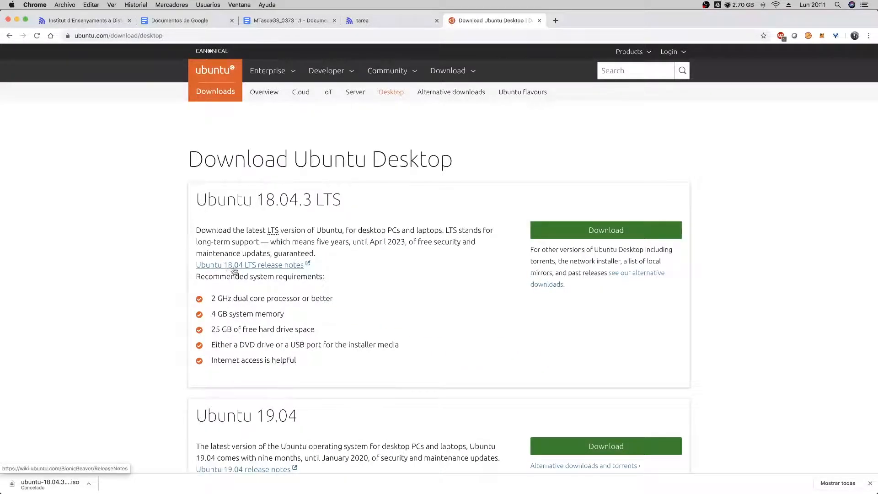
- Review the recommended system requirements for Ubuntu 18.04.3 LTS, including the installer media and internet access entries
scroll(237, 270, down, 3)
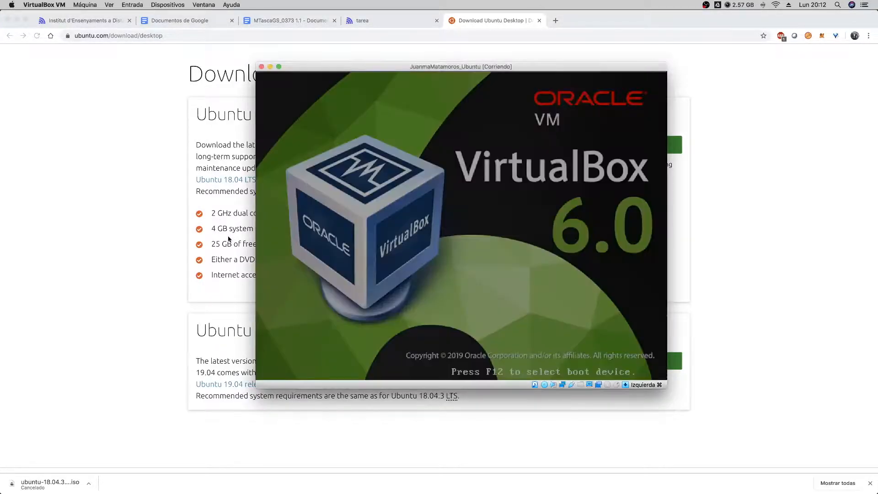
click(179, 239)
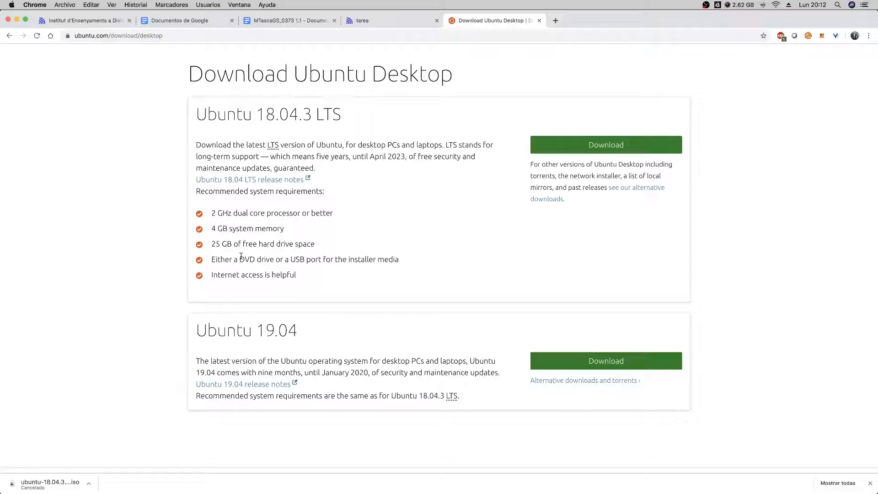
drag(205, 260, 398, 260)
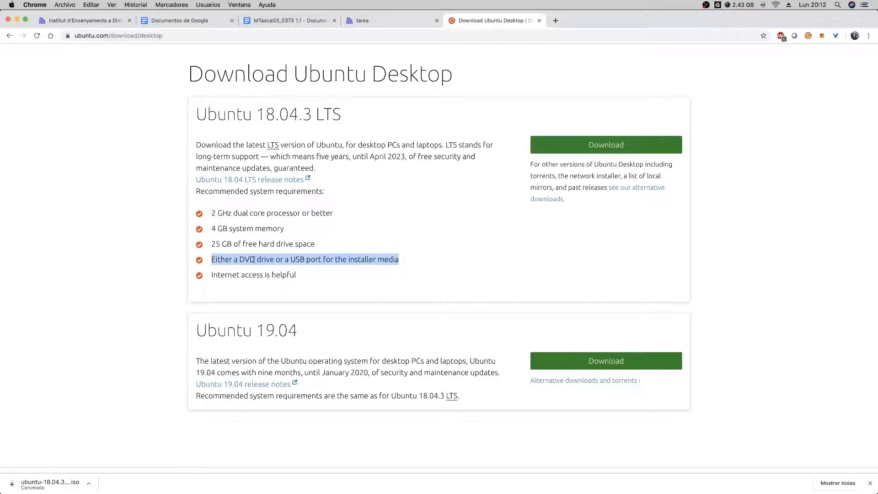
scroll(231, 267, down, 1)
drag(301, 267, 196, 266)
click(214, 264)
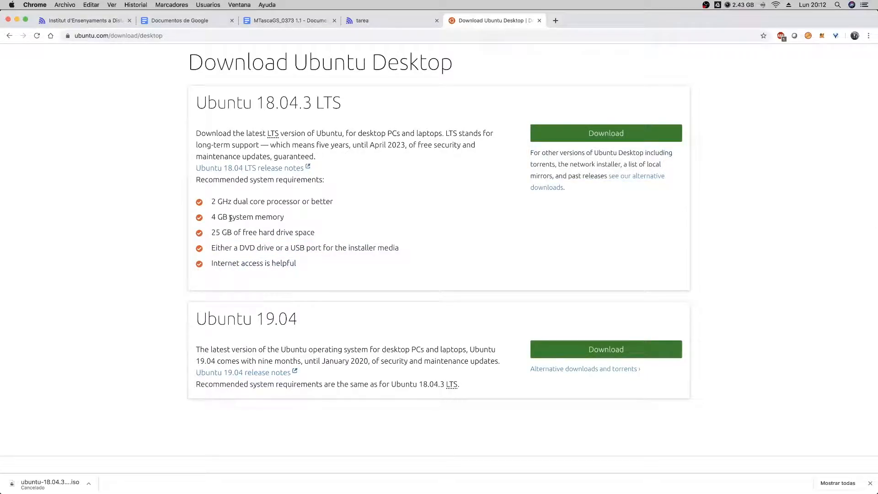
- Switch to Terminal and check the result line of the ISO checksum verification
mouse_move(530, 490)
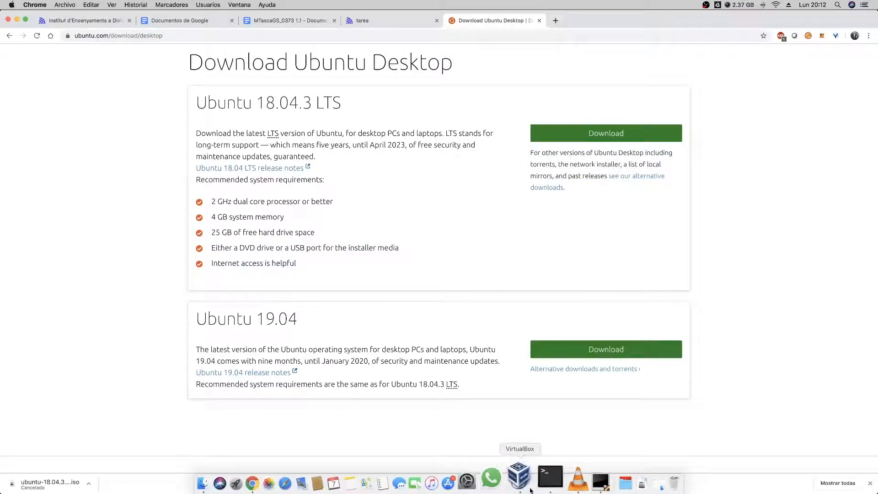
click(550, 480)
drag(604, 169, 495, 168)
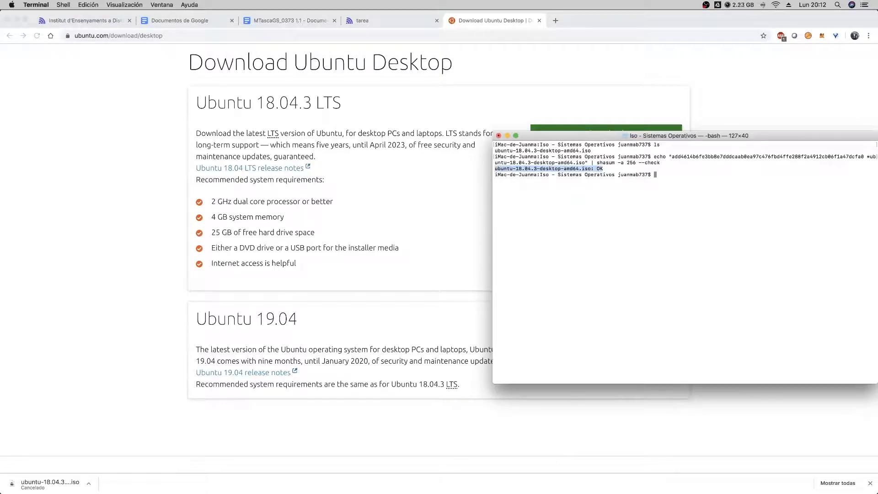
- Switch to the running Ubuntu virtual machine's window in VirtualBox
mouse_move(567, 491)
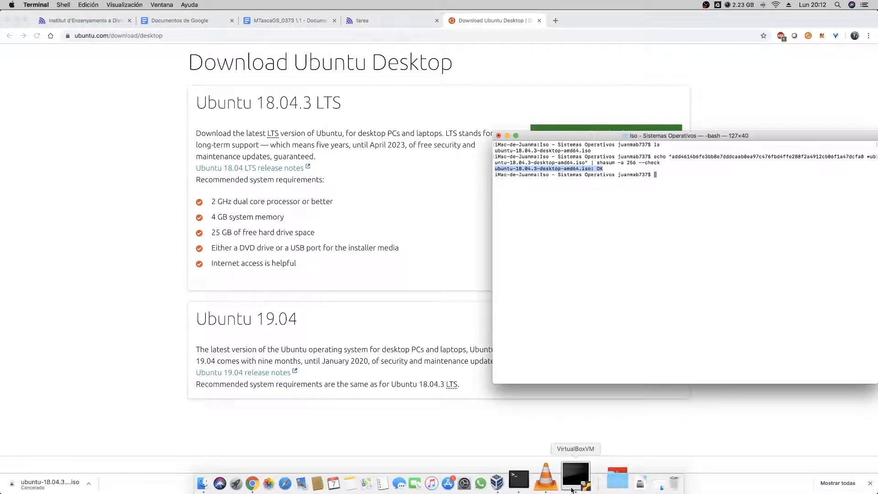
click(572, 490)
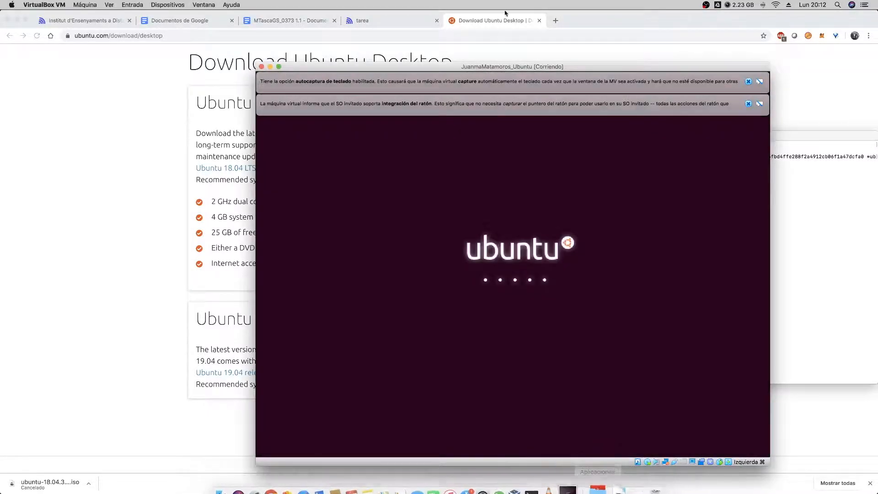
- Dismiss the keyboard auto-capture notice, reposition the virtual machine window, and start installing Ubuntu in Español
click(749, 82)
click(748, 81)
drag(635, 68, 579, 58)
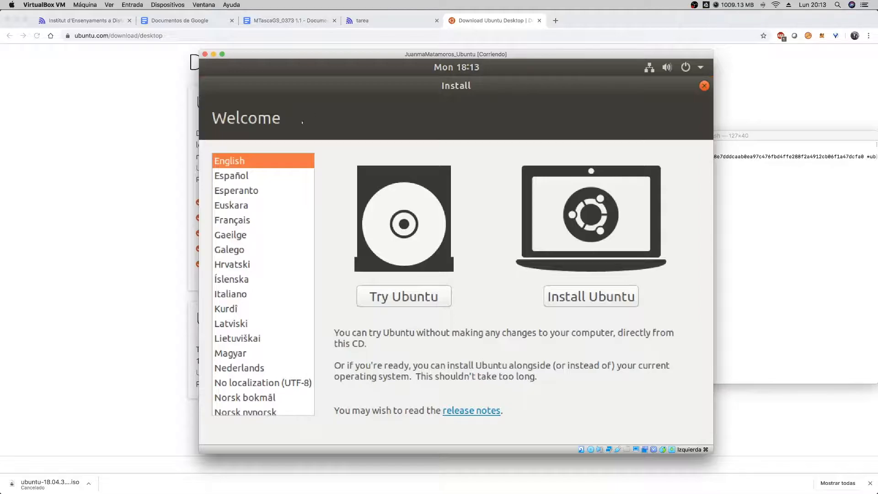
click(237, 176)
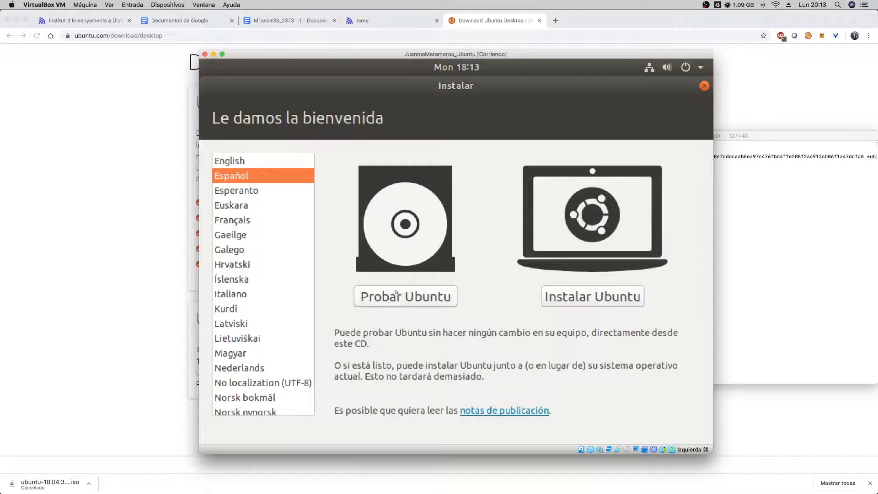
click(578, 299)
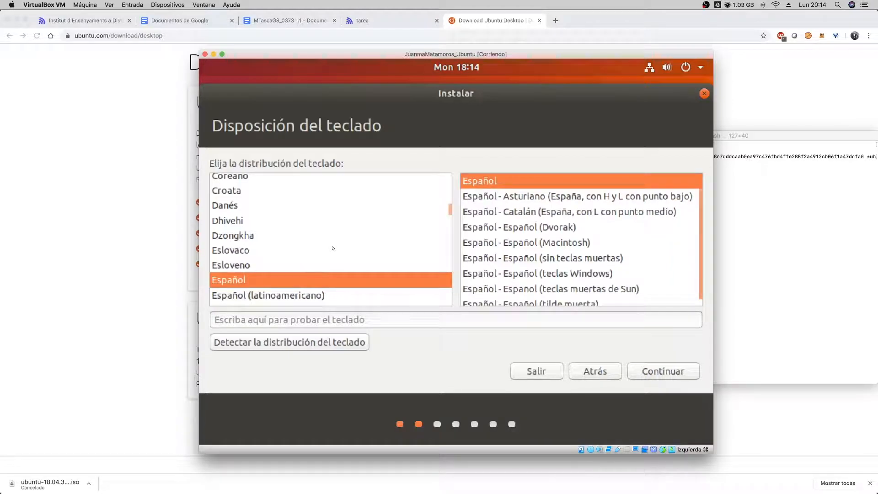
- Accept the Español keyboard layout and a normal installation that downloads updates while installing
click(658, 374)
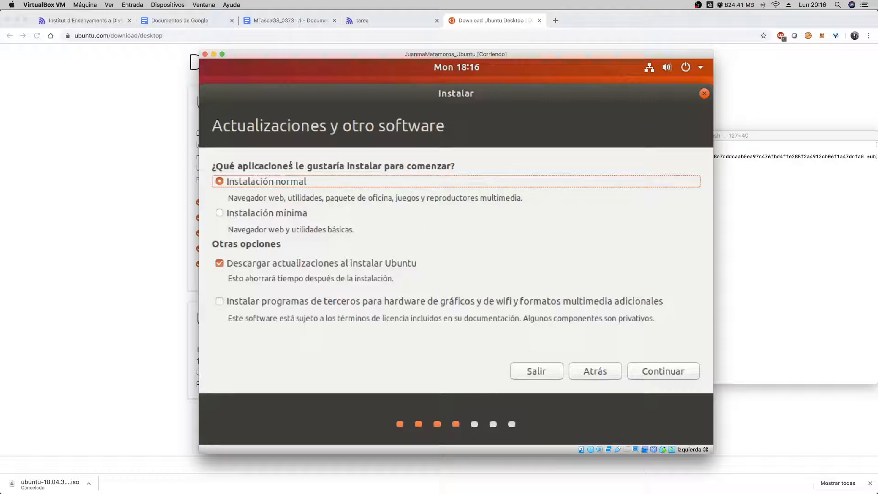
click(671, 372)
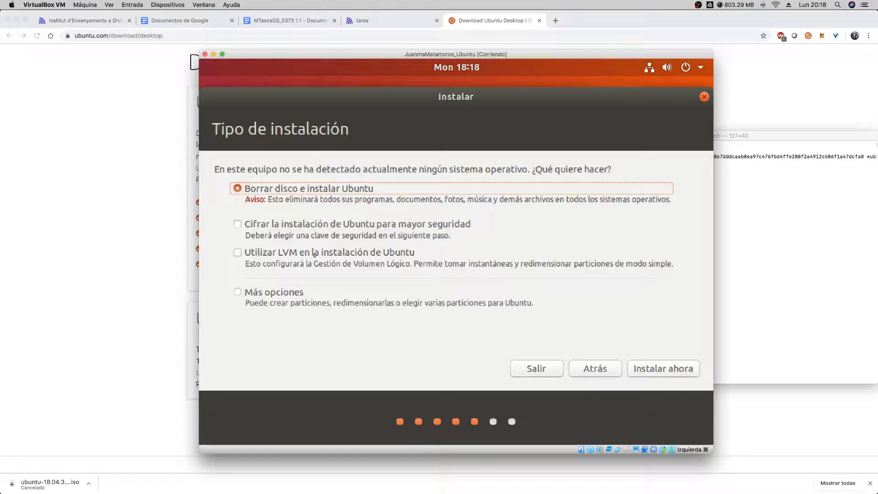
- Choose Más opciones as the installation type and create a new empty partition table on /dev/sda
click(290, 294)
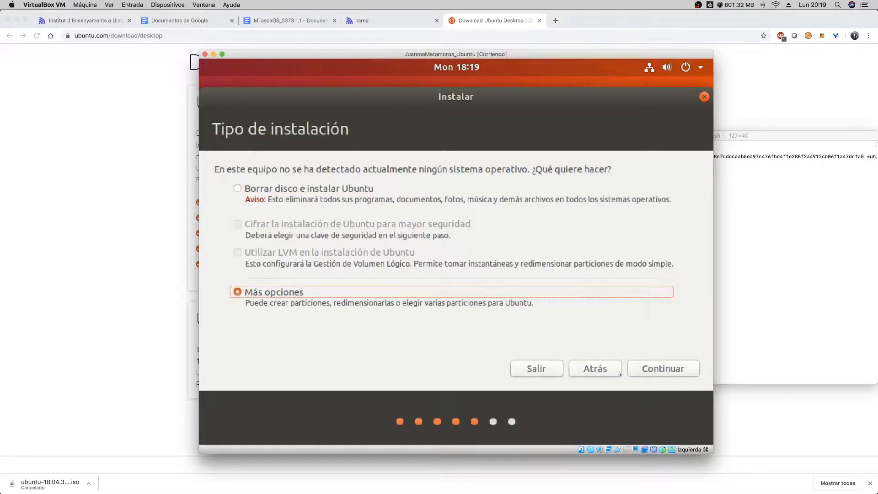
click(651, 374)
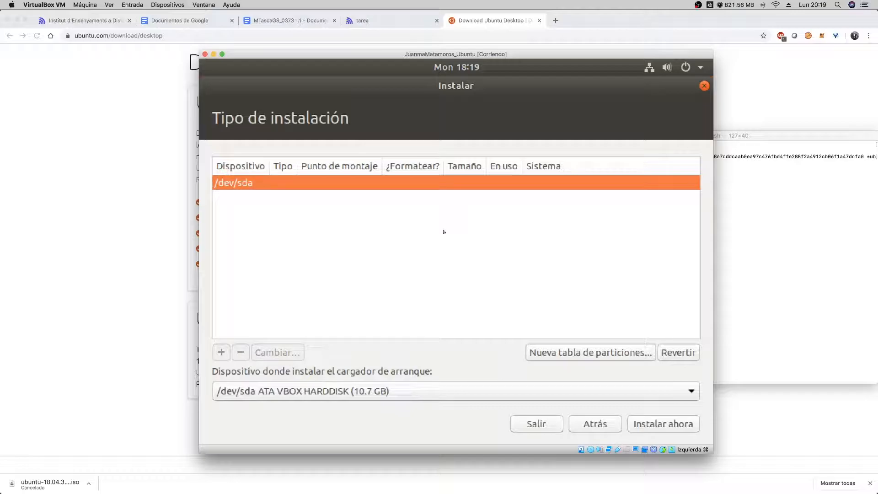
click(550, 352)
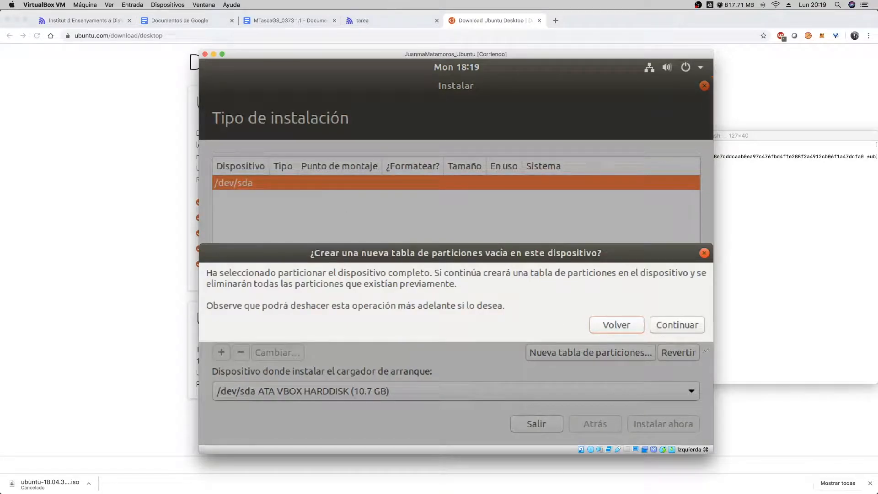
click(676, 325)
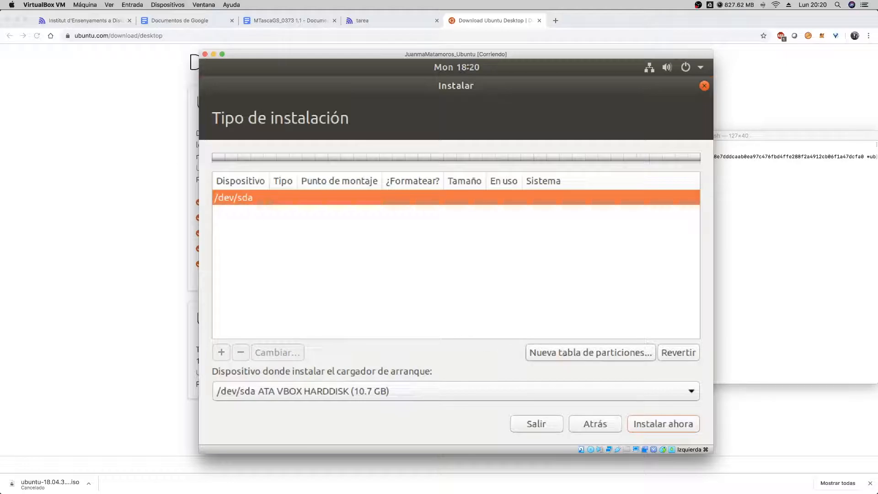
click(590, 352)
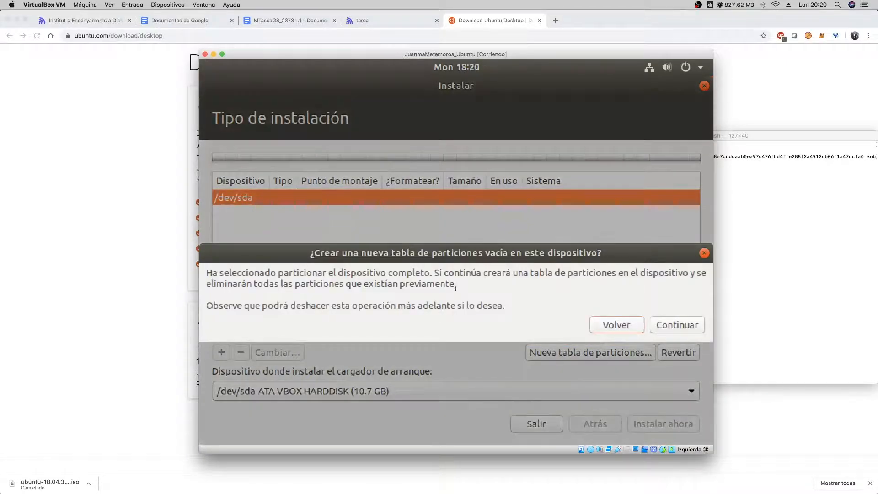
click(670, 324)
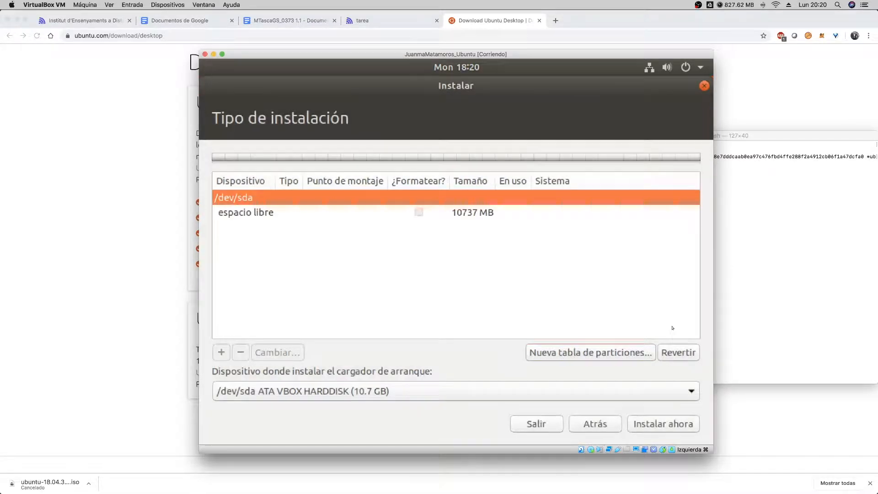
- Examine the file system types offered for a new partition in the free space, then cancel its creation
click(262, 214)
click(221, 352)
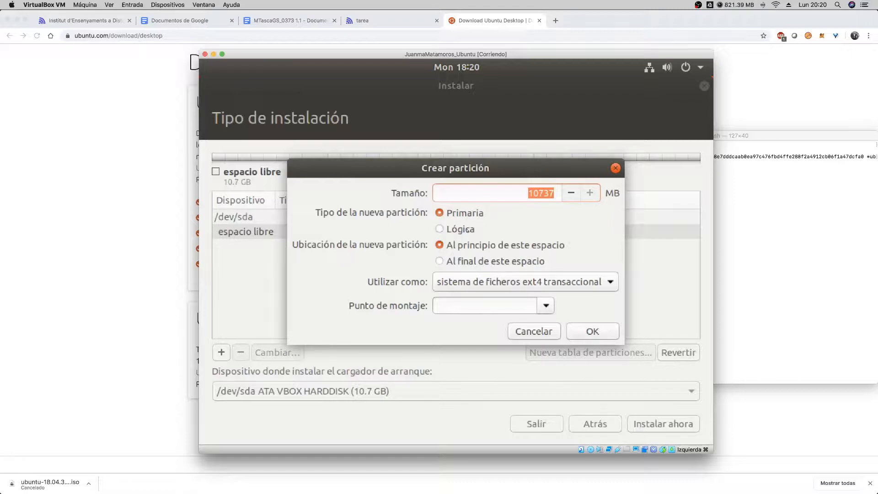
click(479, 283)
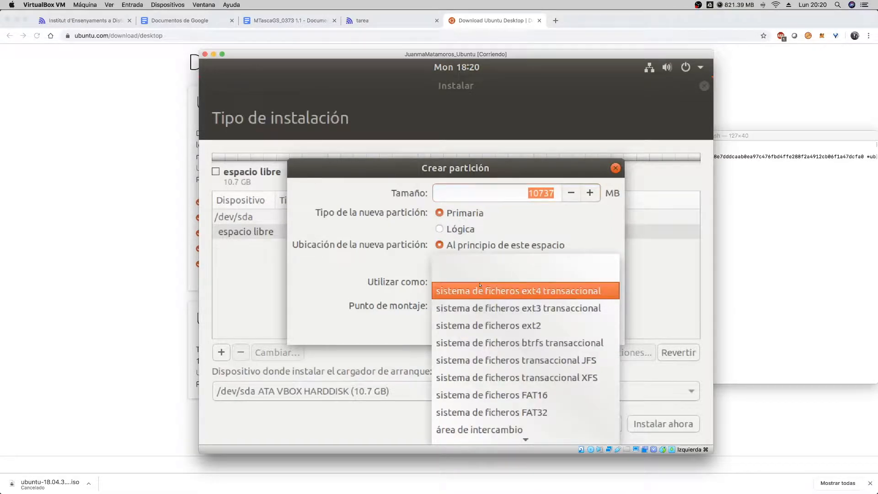
click(373, 273)
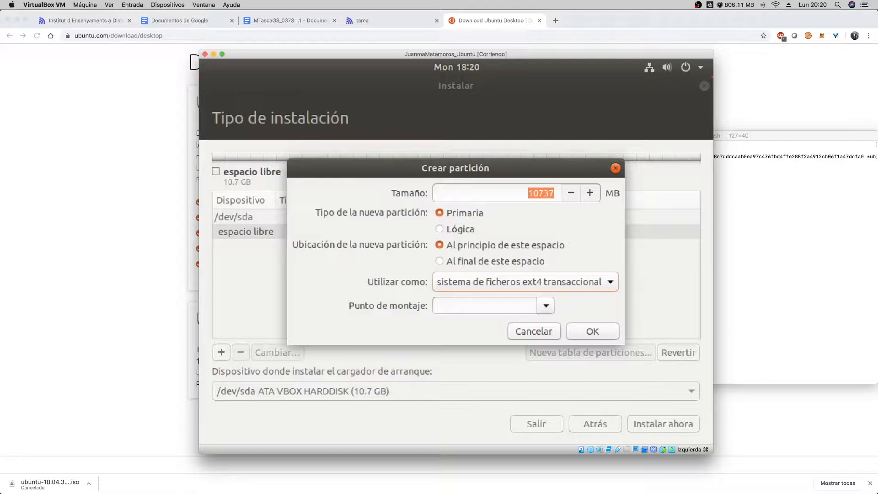
click(534, 329)
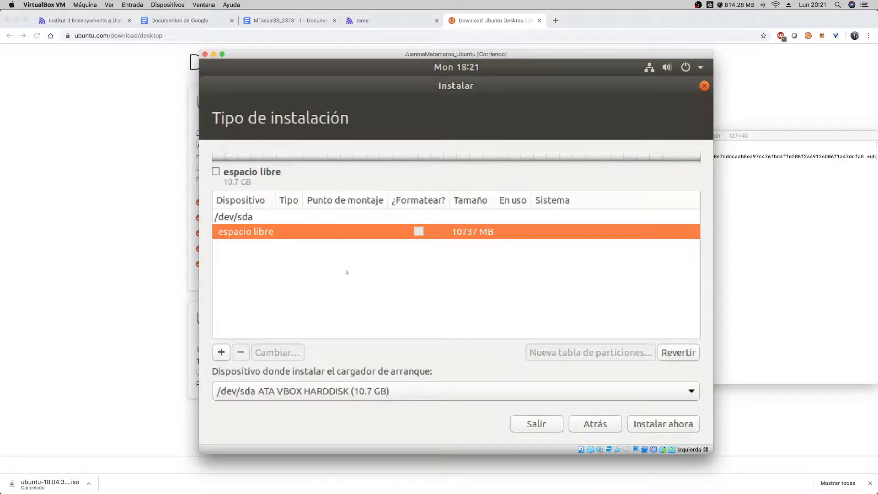
- Examine the mount points offered for a new partition, then close the partition dialog without creating it
click(227, 351)
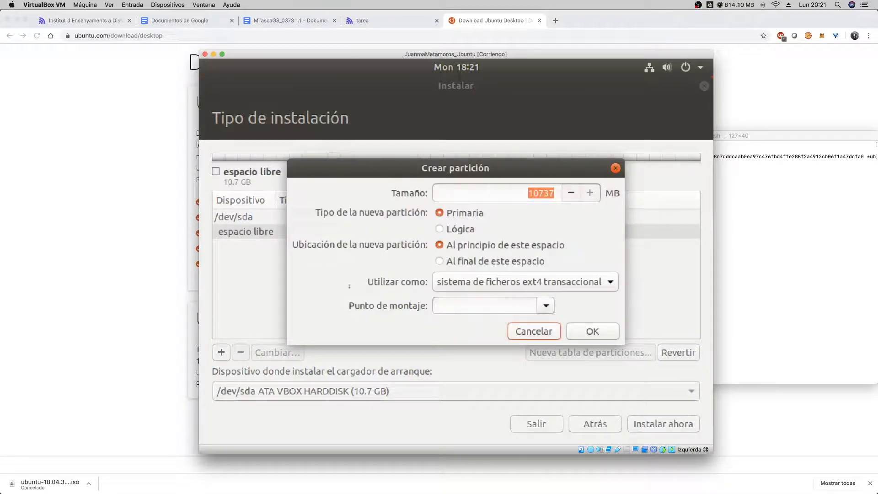
click(546, 306)
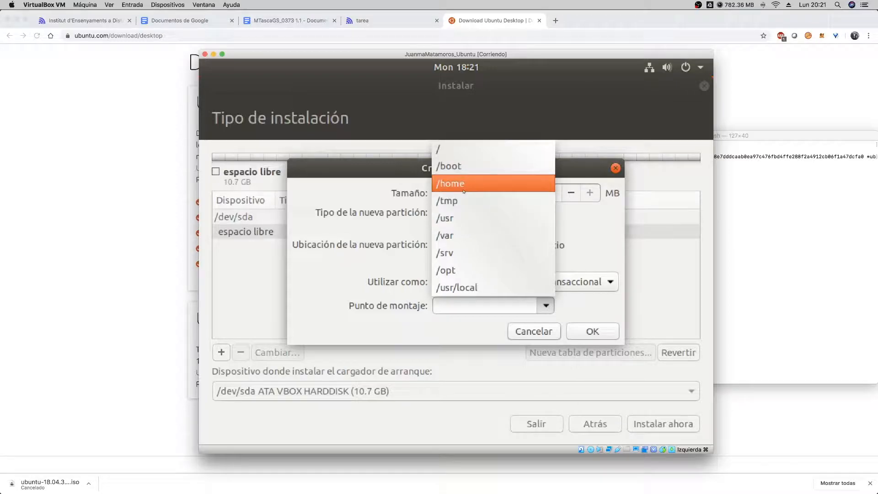
click(596, 238)
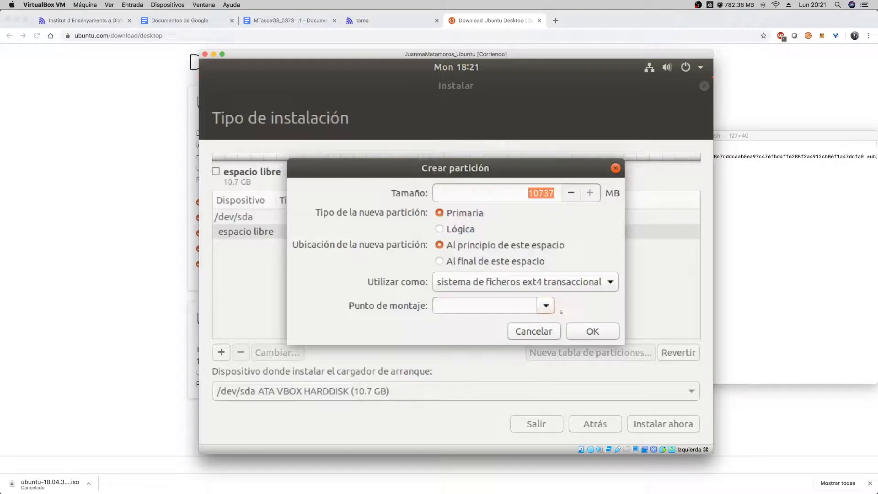
click(533, 335)
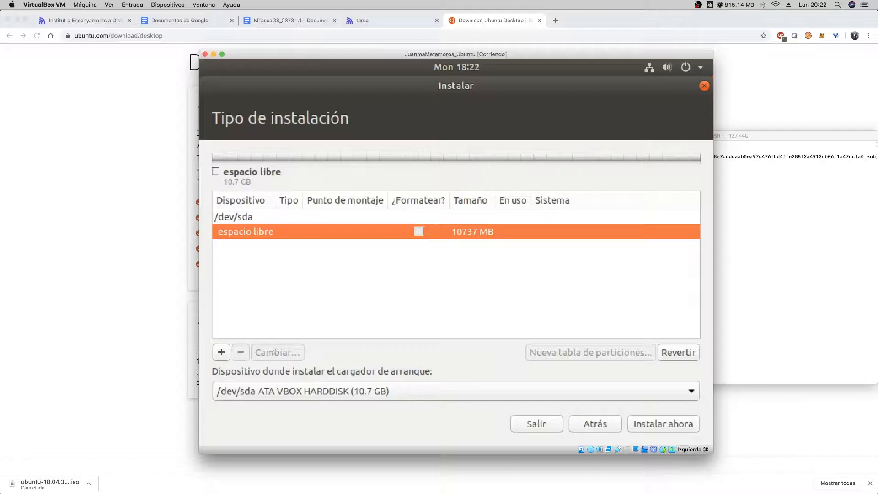
- Try setting a new partition in the free space as área de intercambio, then cancel the partition
click(221, 353)
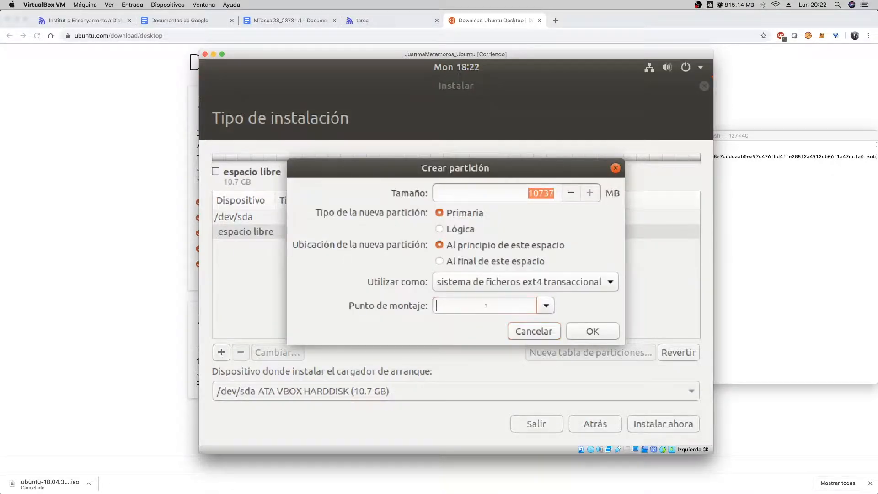
click(546, 306)
click(546, 306)
click(549, 282)
click(474, 399)
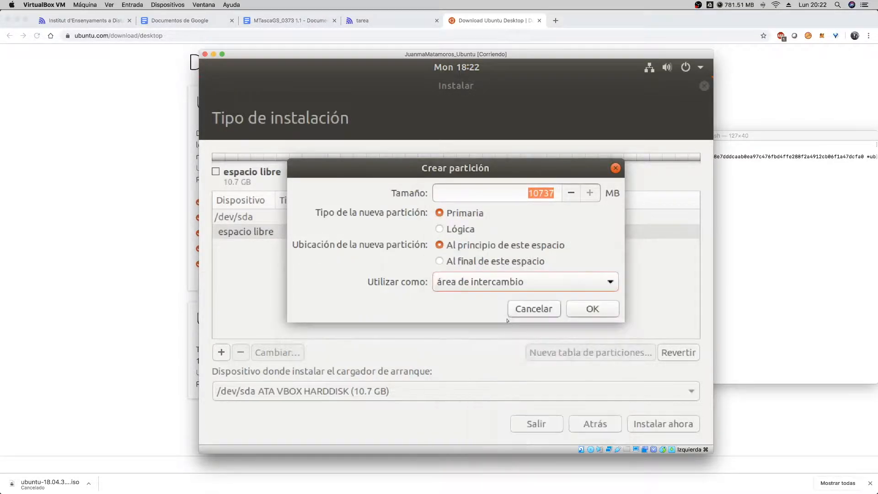
click(538, 310)
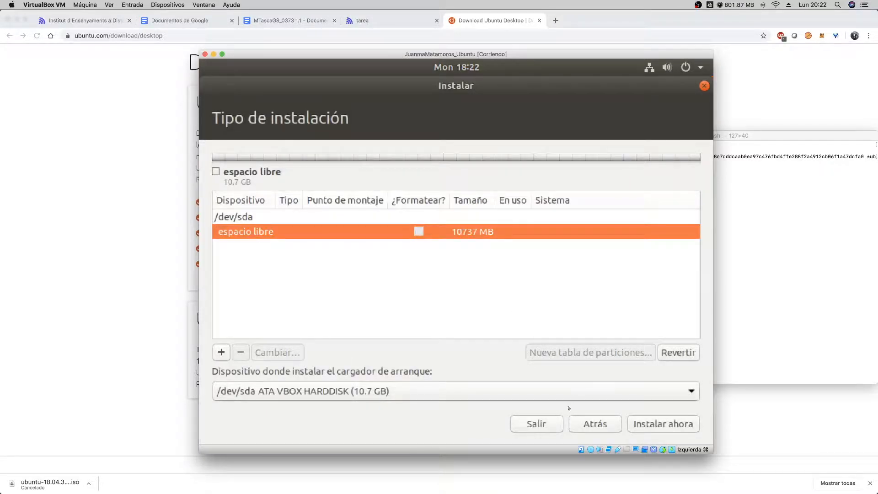
- Go back to the installation type choices and install with Borrar disco e instalar Ubuntu, approving the disk changes
click(594, 423)
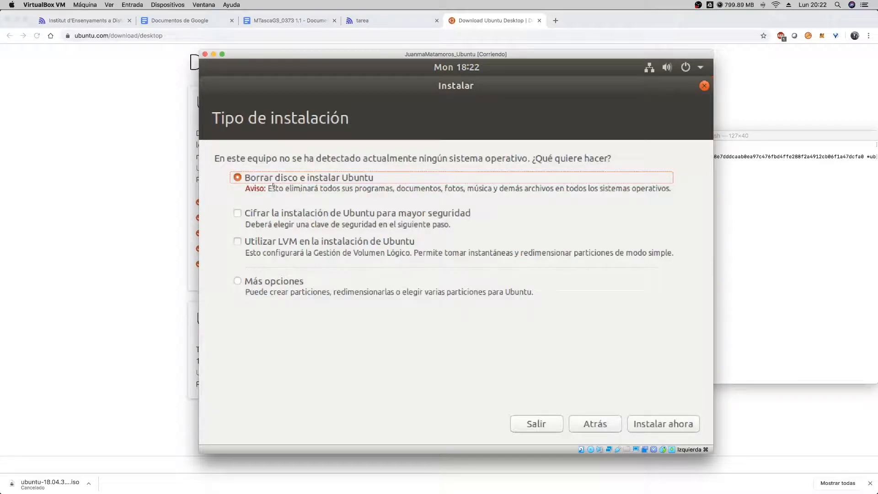
click(659, 422)
click(657, 419)
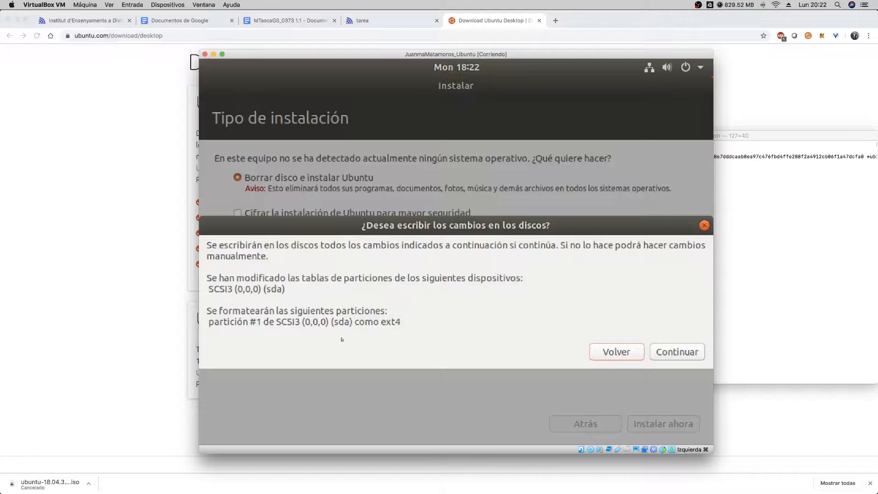
drag(269, 322, 353, 323)
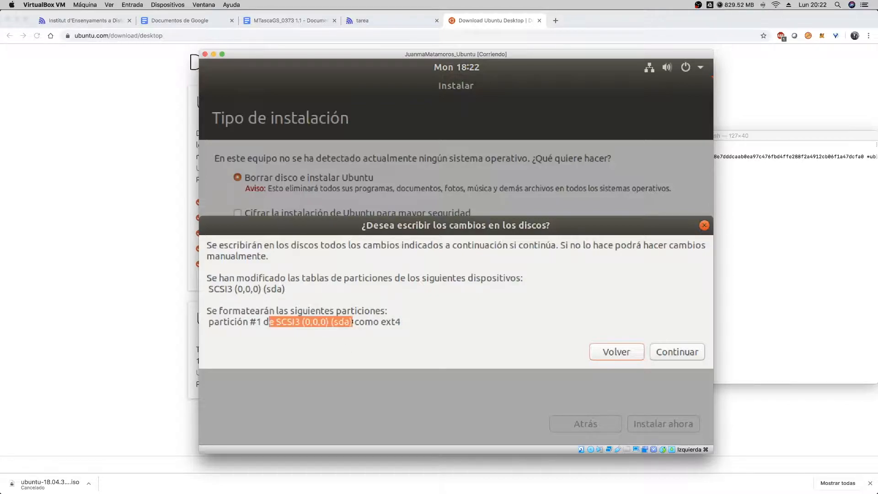
click(681, 352)
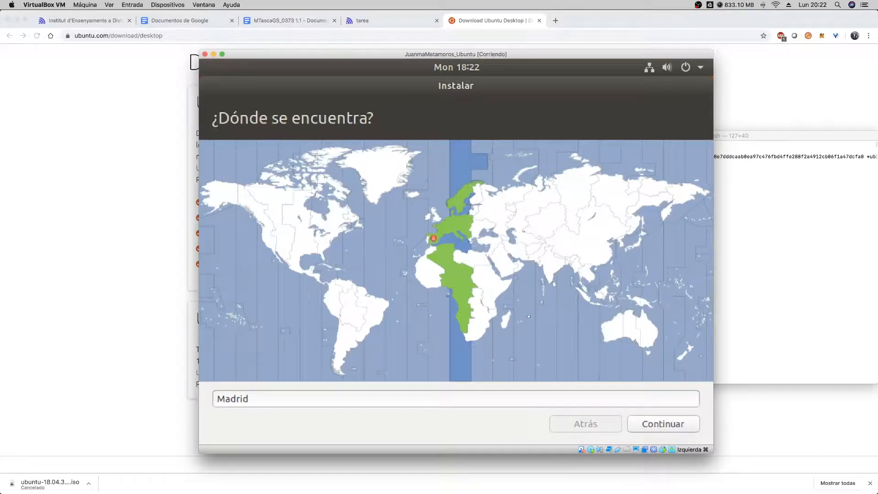
- Accept Madrid as the location and enter the account holder's full name
click(665, 425)
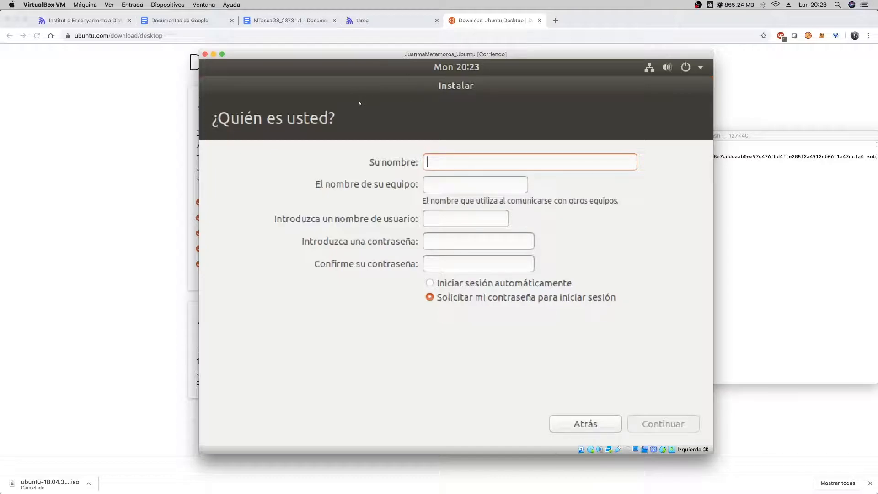
text(Juan Manuel Matamoros L)
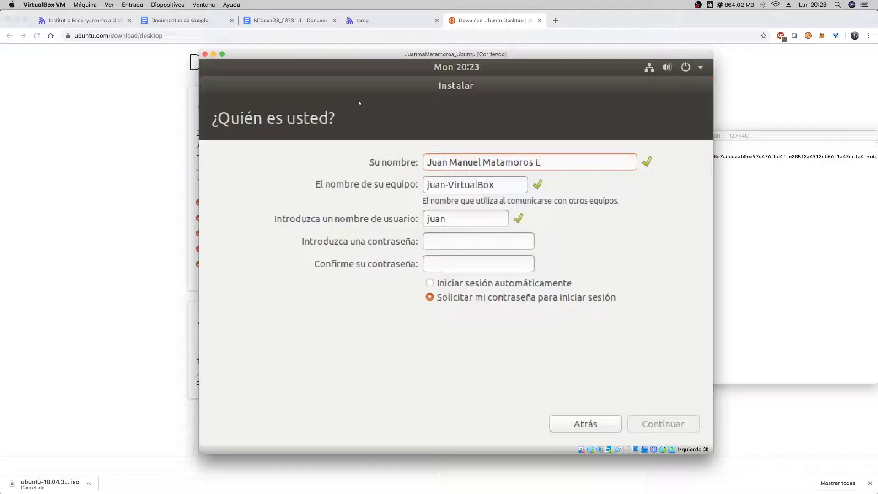
text(opez)
- Replace the suggested computer name with a custom one combining the owner's nickname and IEDIB
drag(509, 186, 425, 186)
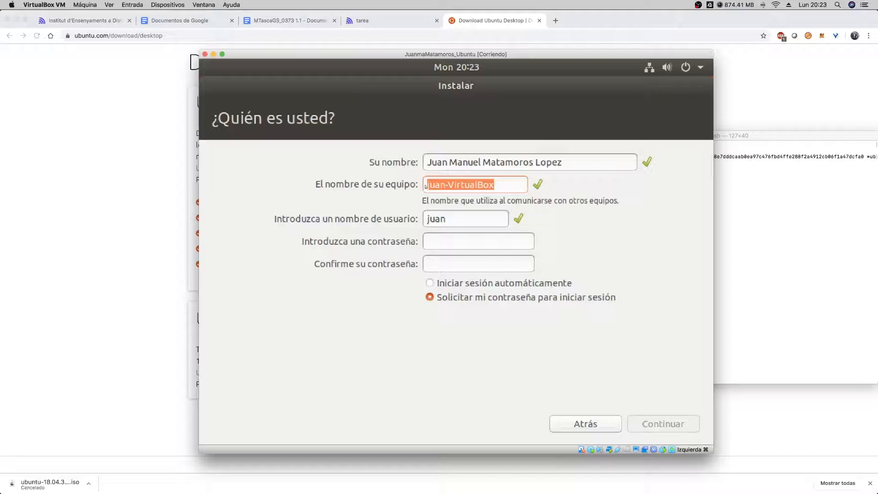
text(JMatamo)
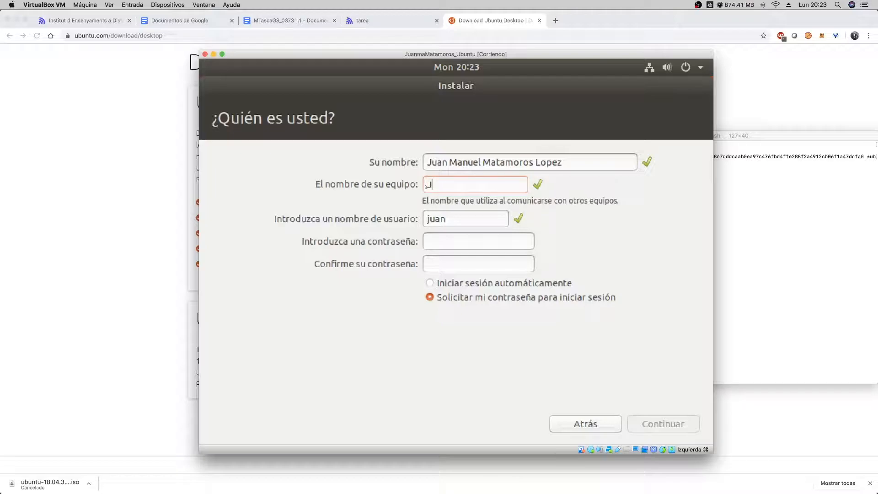
key(BackSpace)
key(BackSpace)
key(BackSpace)
key(BackSpace)
key(BackSpace)
key(BackSpace)
text(uanmaIEDIB)
key(Tab)
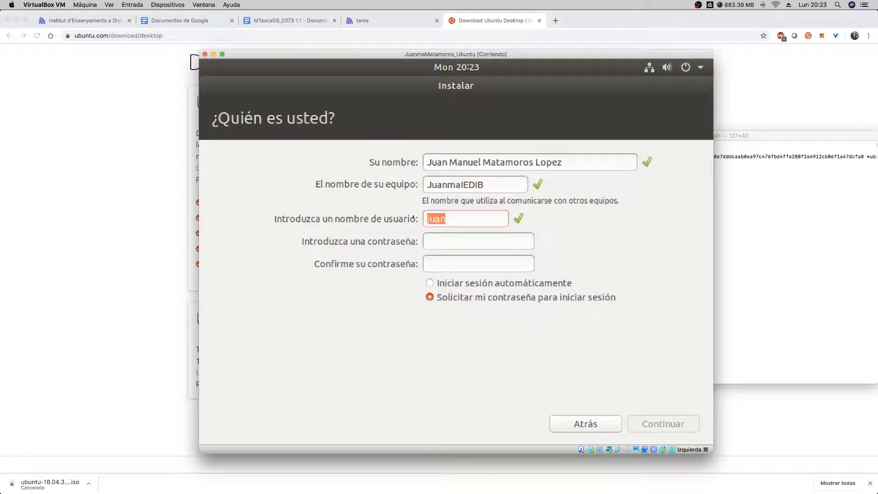
- Replace the suggested username with the owner's login name, then enter and confirm the account password
text(jmatamoros)
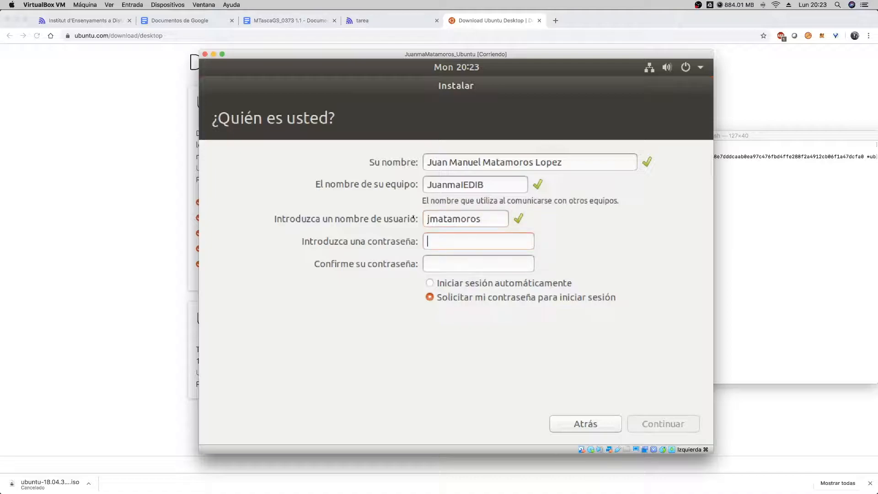
text(••••••••••••••)
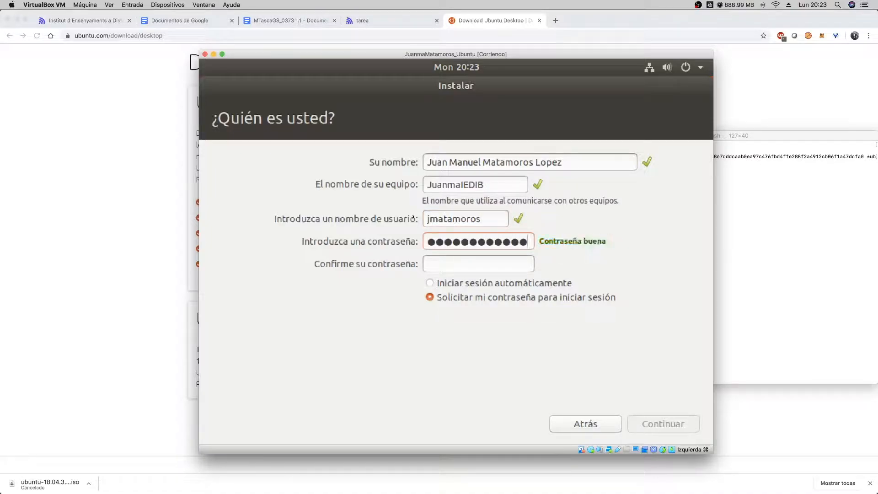
click(436, 265)
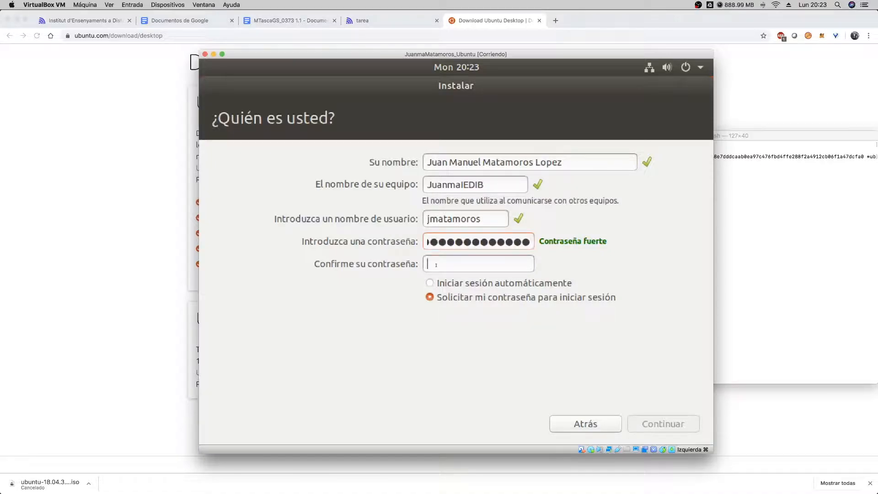
text(•••••••••••••)
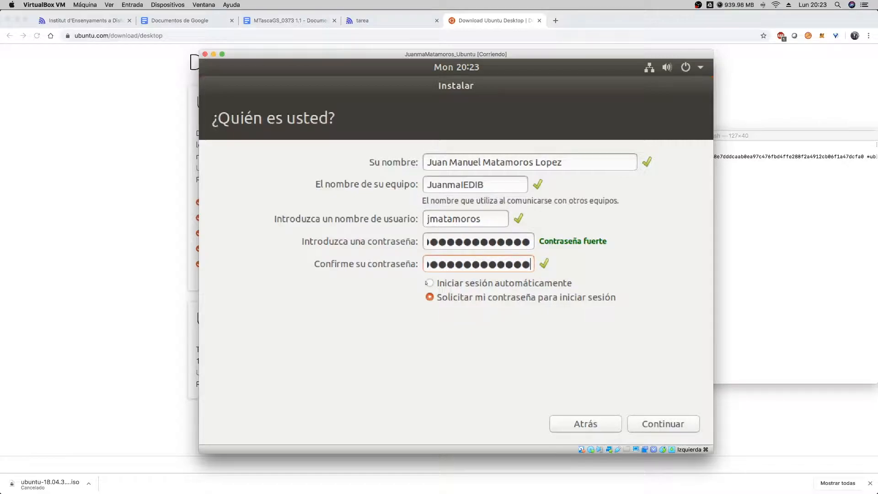
- Keep the account password required at login, continue the installation, and expand the details of the file copying
drag(481, 219, 419, 218)
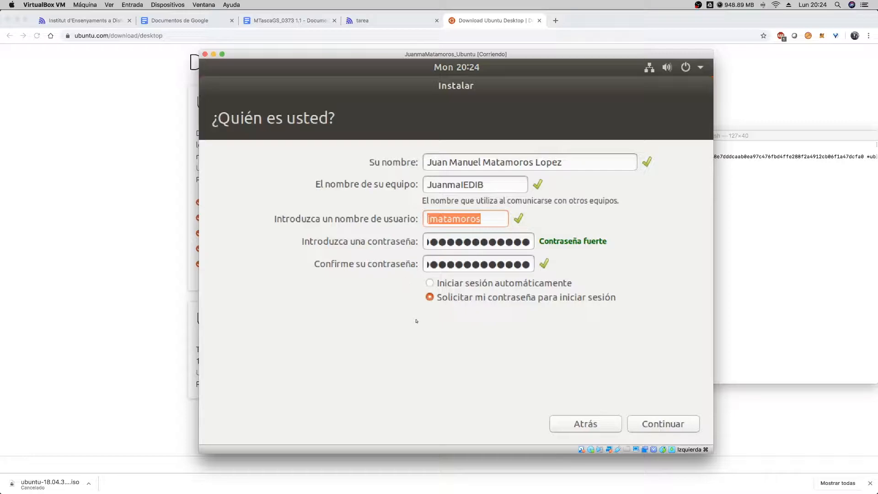
click(430, 297)
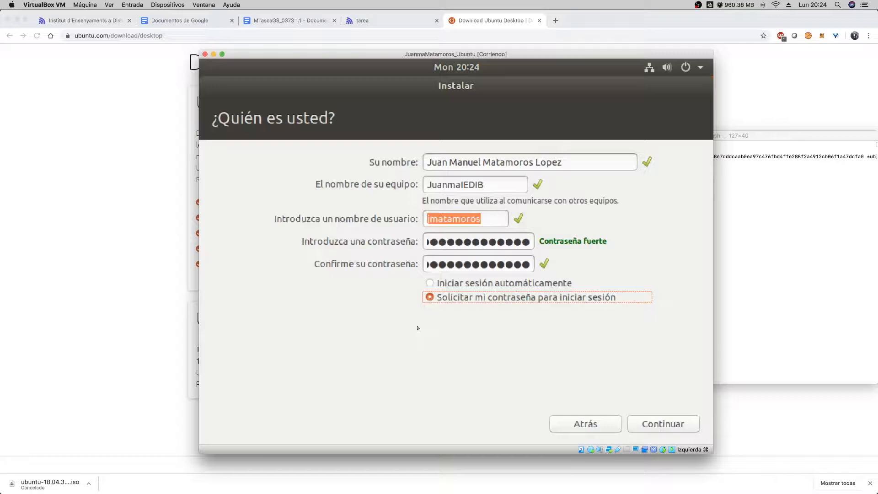
click(657, 425)
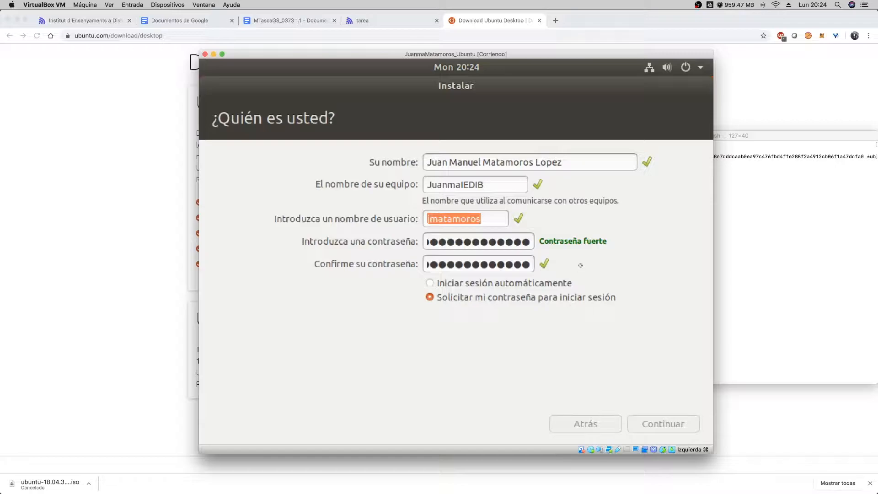
drag(414, 55, 413, 53)
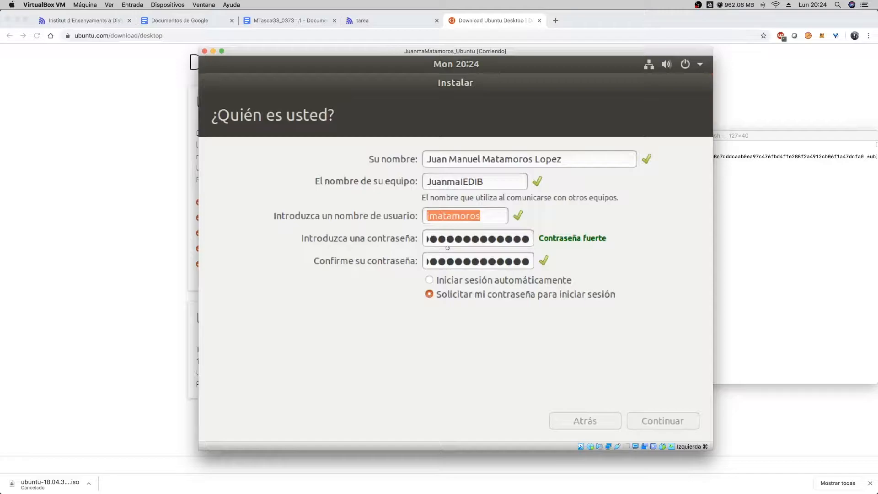
key(Return)
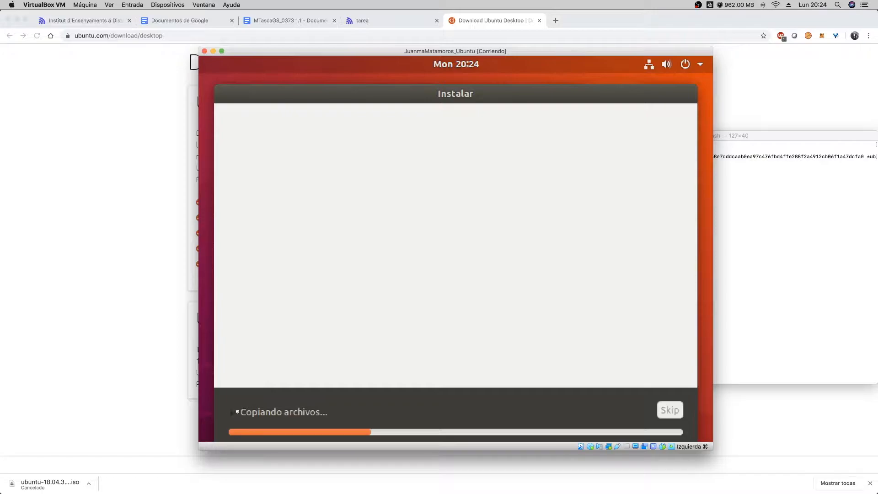
click(232, 413)
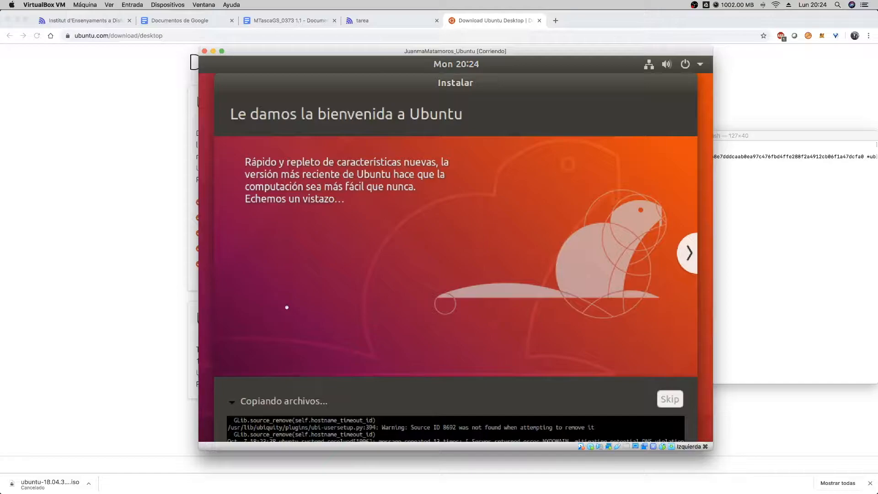
drag(465, 50, 462, 43)
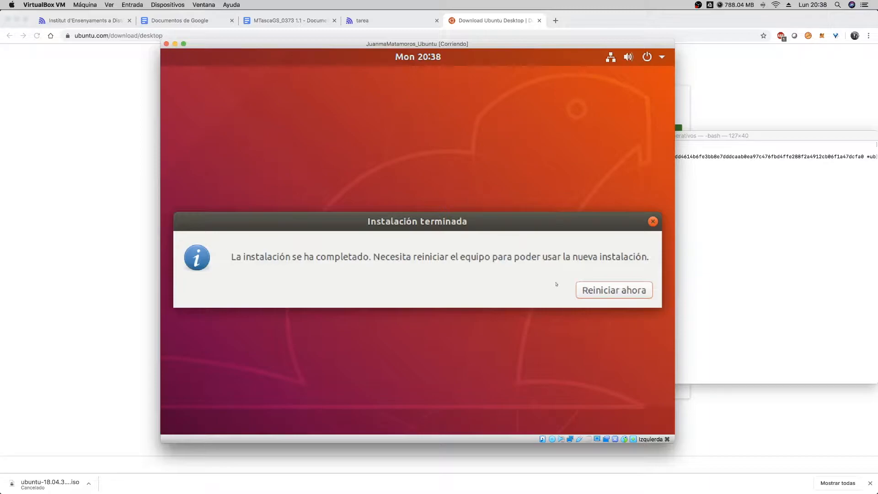
- Restart the virtual machine from the completed installation to boot the newly installed system
click(607, 290)
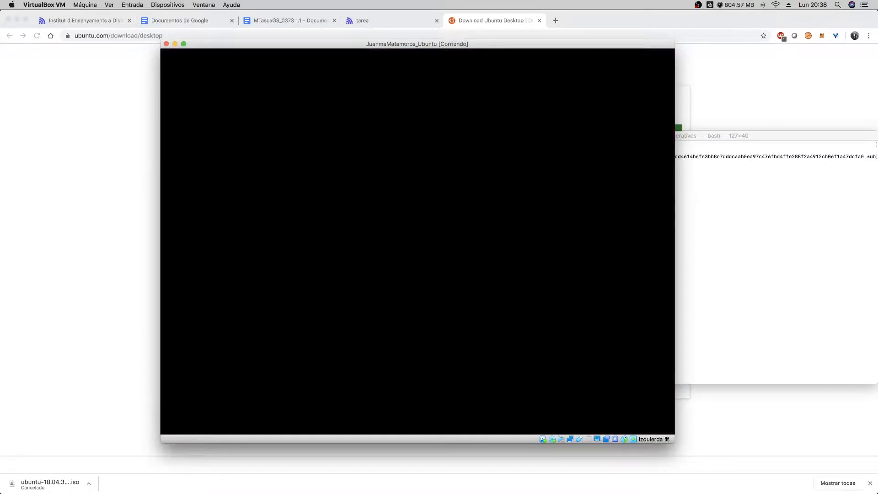
key(Return)
mouse_move(417, 48)
mouse_down()
mouse_move(400, 49)
mouse_move(411, 49)
mouse_up()
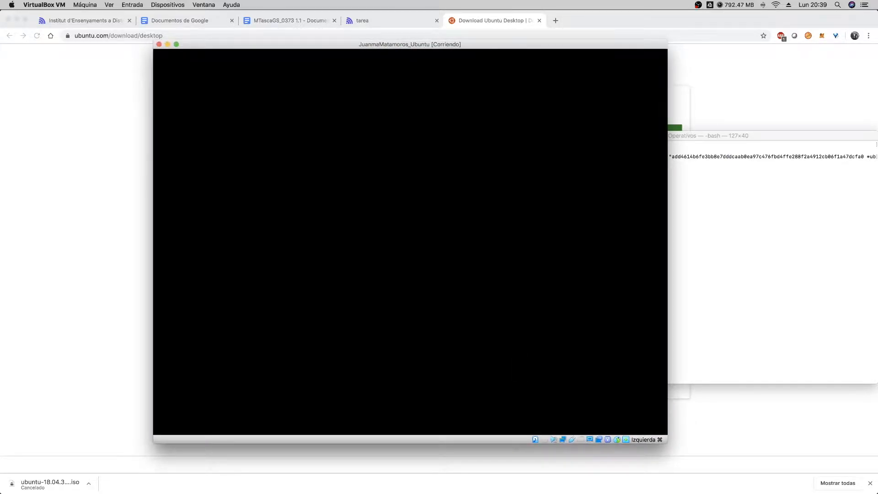
- Open the running Ubuntu machine's display settings in the VirtualBox manager and set its scale factor to 100%
mouse_move(530, 484)
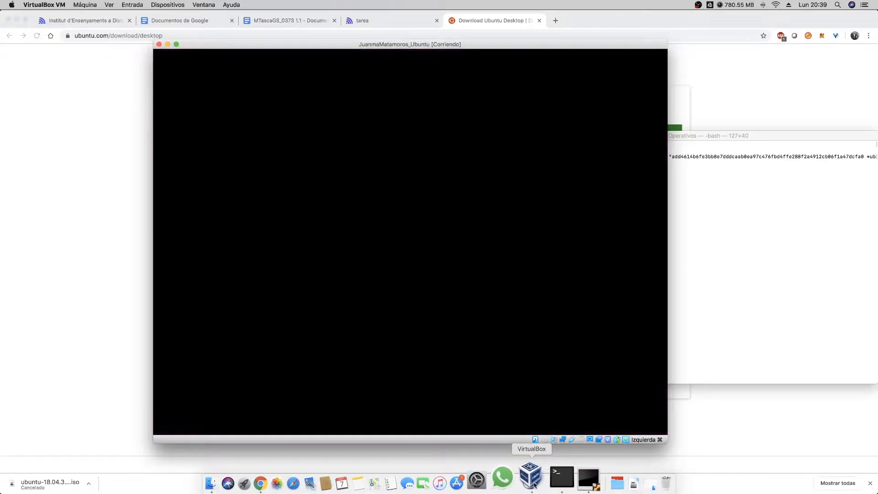
click(534, 485)
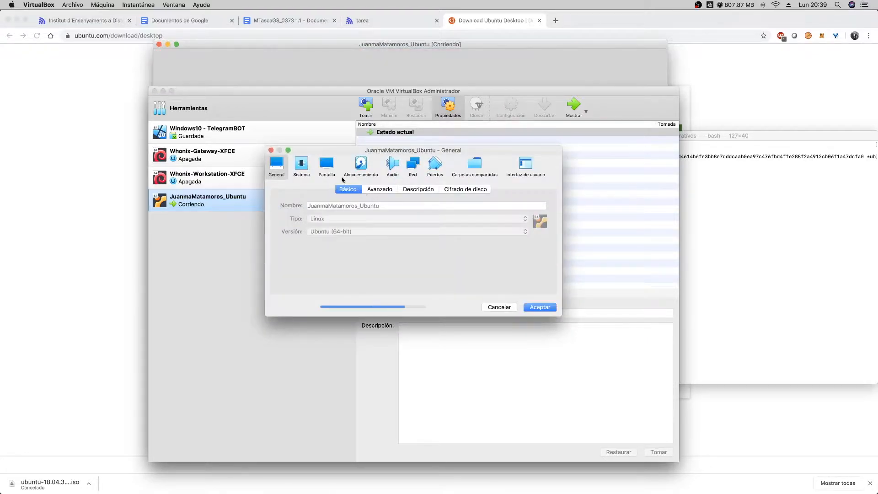
click(326, 163)
drag(506, 252, 425, 255)
click(539, 393)
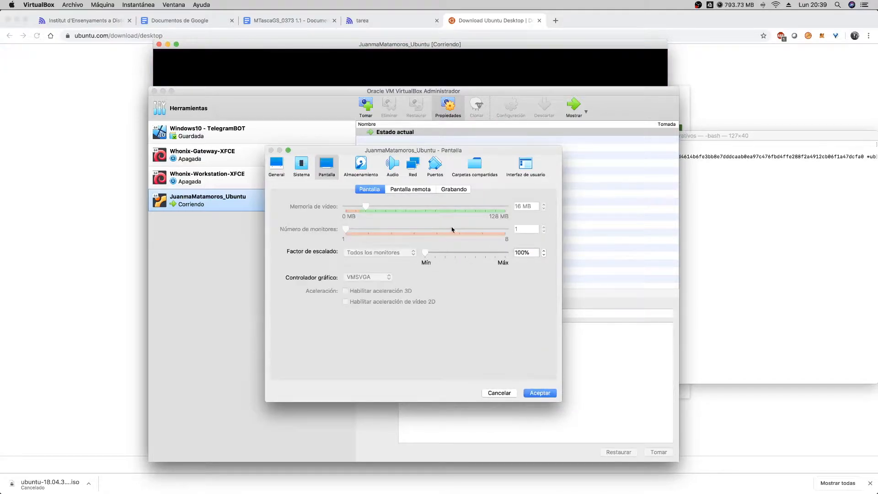
drag(237, 39, 498, 112)
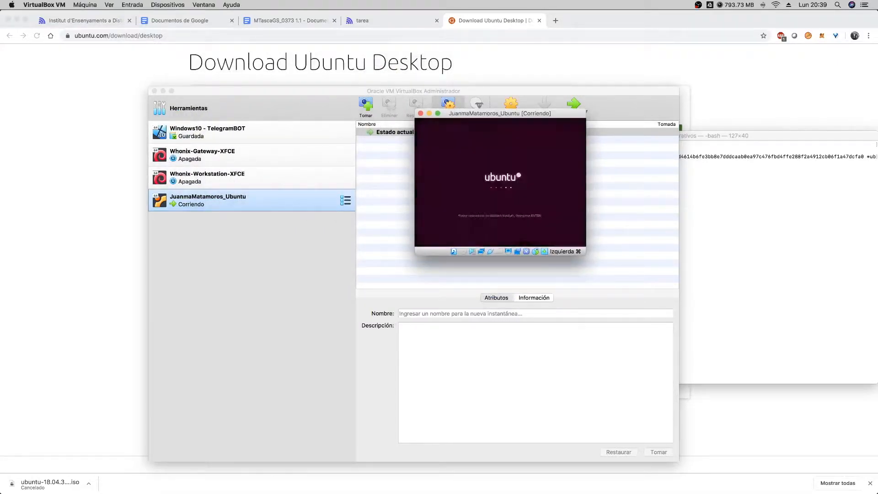
drag(460, 114, 448, 147)
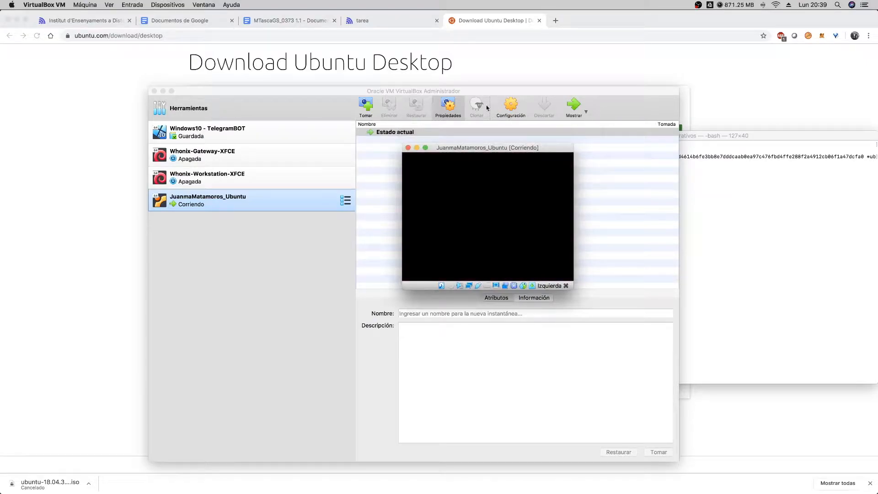
- Set the running Ubuntu machine's display scale factor to 200% and accept the settings
click(401, 163)
key(super+s)
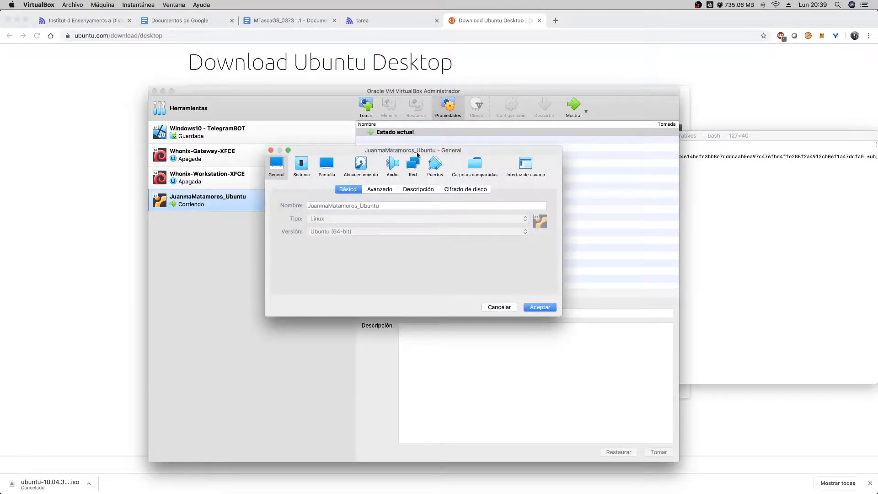
click(327, 165)
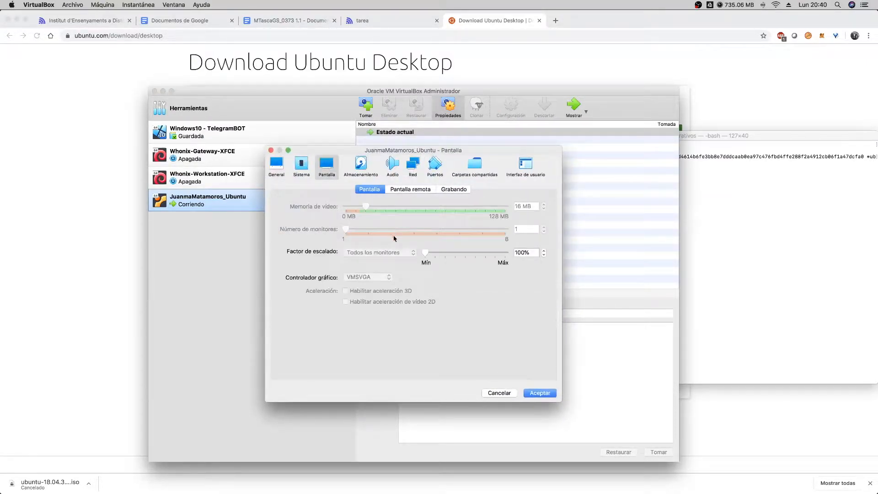
drag(428, 253, 467, 254)
key(Return)
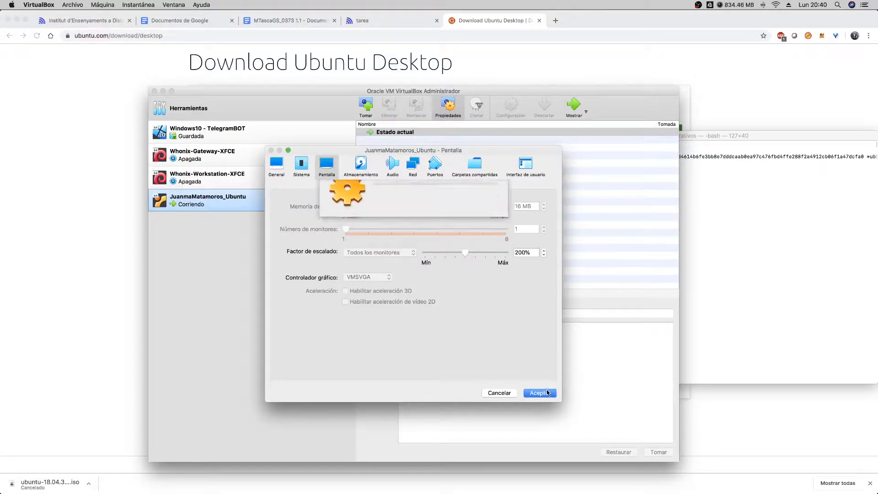
drag(699, 151, 600, 142)
- Check the storage devices in the Ubuntu virtual machine's settings and accept the dialog
click(246, 202)
click(511, 105)
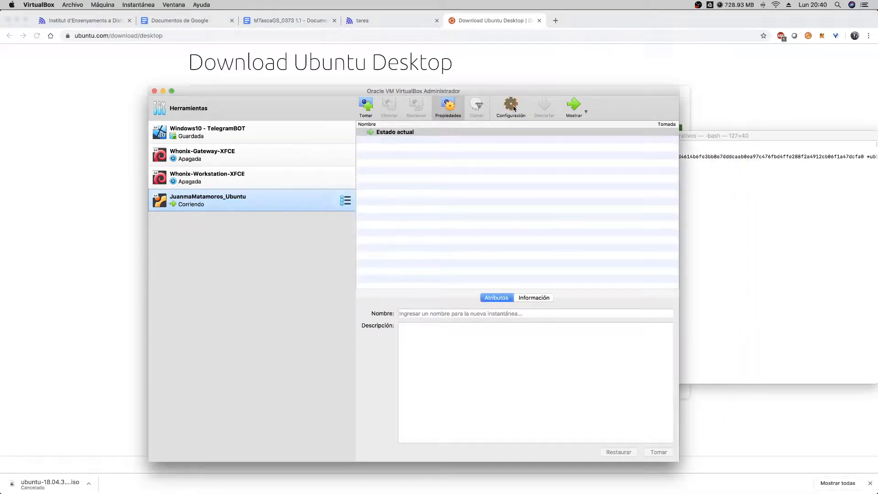
click(361, 165)
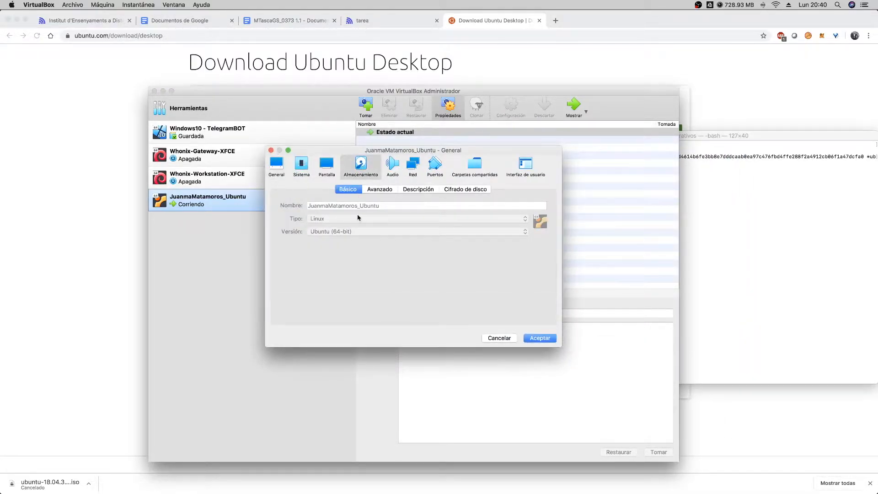
click(297, 215)
click(548, 371)
- Bring the VirtualBox manager and the running Ubuntu machine's window back in front of the browser
click(685, 102)
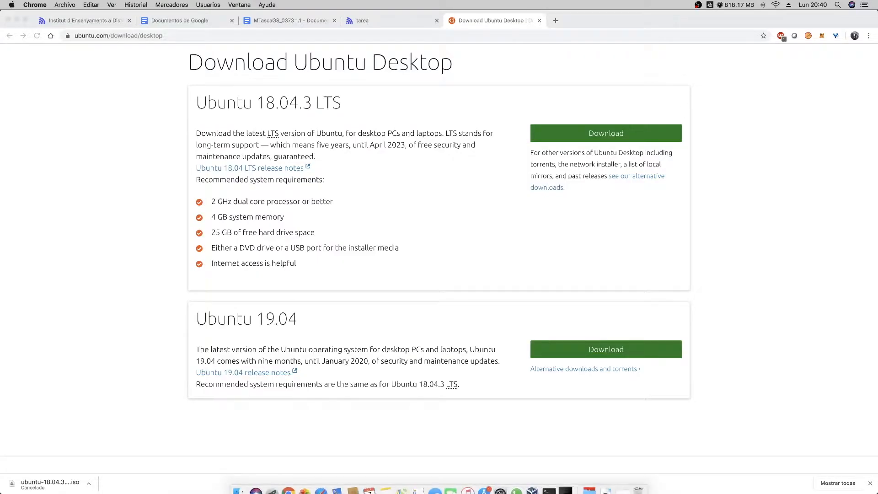
click(568, 481)
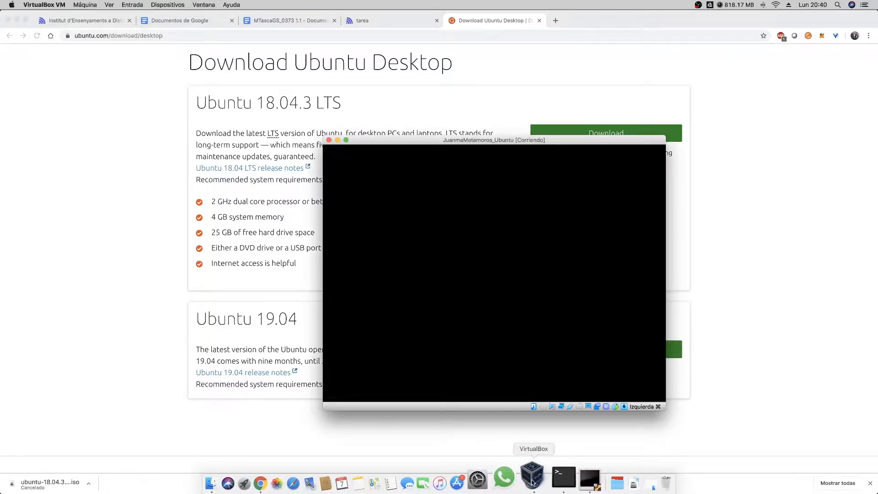
click(507, 480)
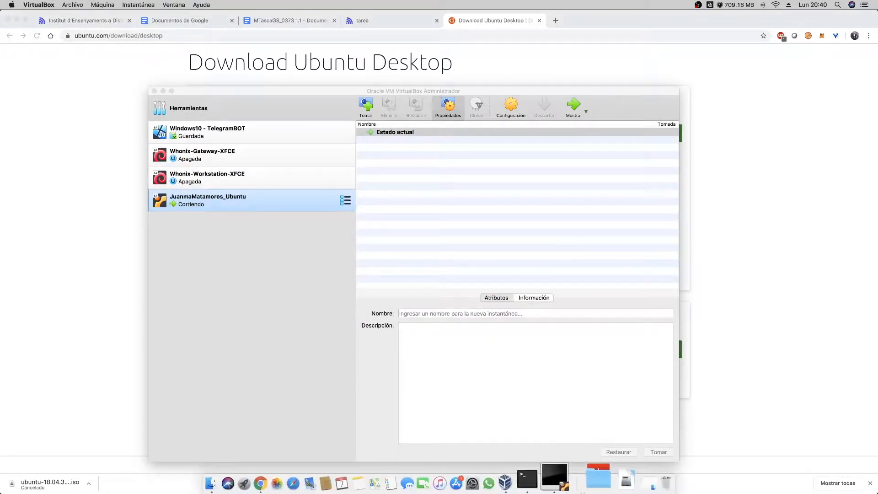
click(577, 477)
drag(484, 142, 456, 127)
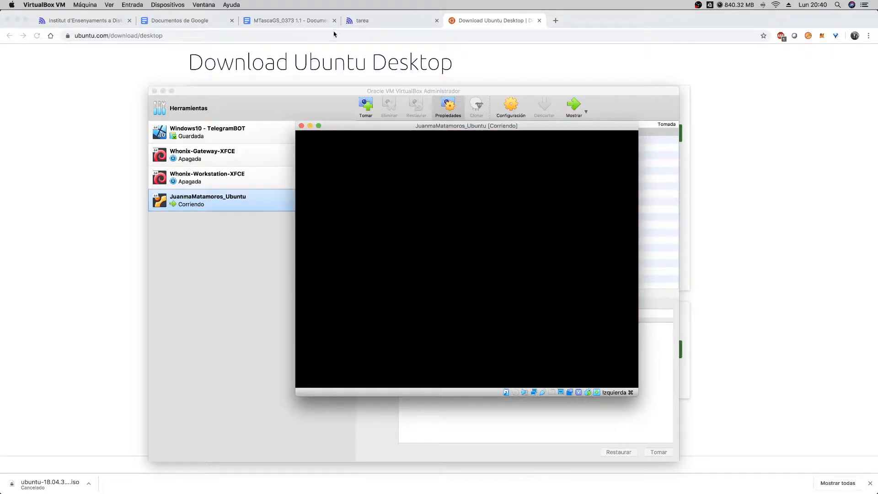
drag(460, 127, 454, 104)
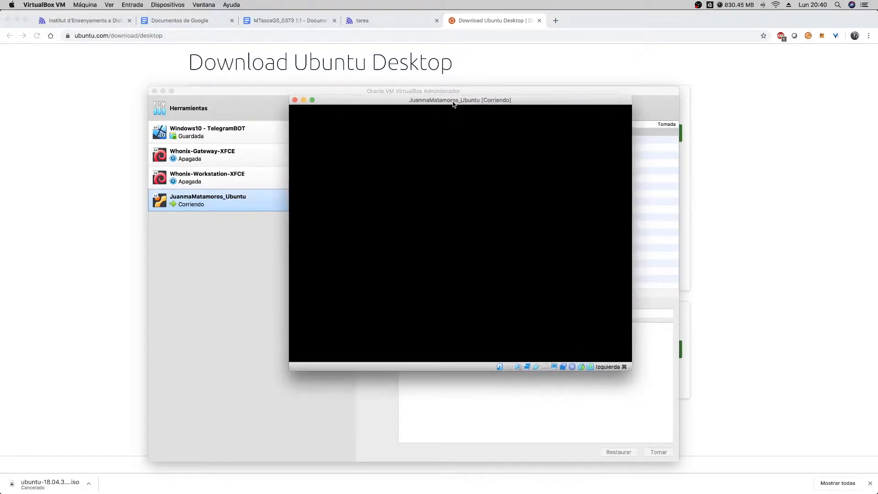
- Dismiss the mouse integration notices shown over the booting Ubuntu machine
click(134, 4)
click(498, 99)
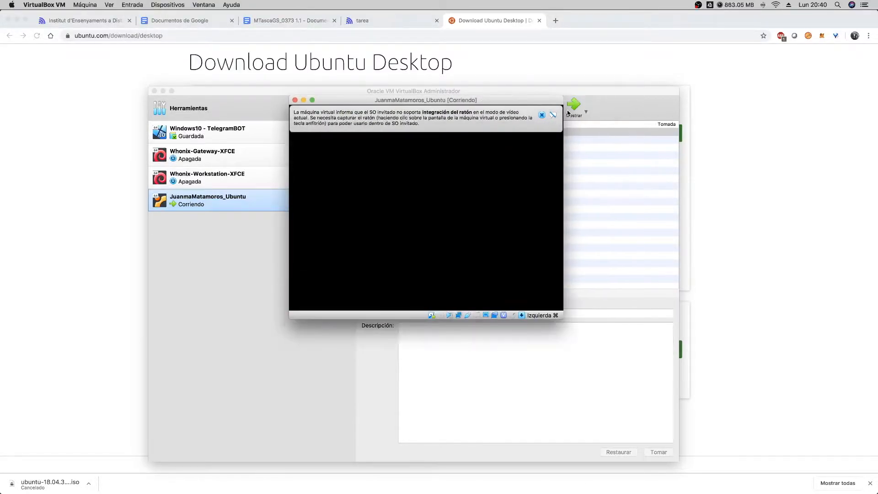
click(543, 116)
drag(501, 101, 511, 99)
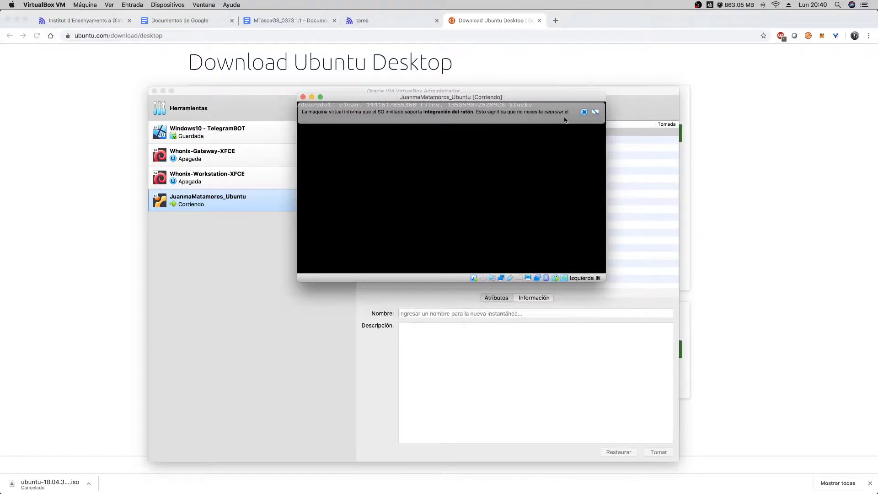
click(584, 112)
drag(491, 99, 495, 107)
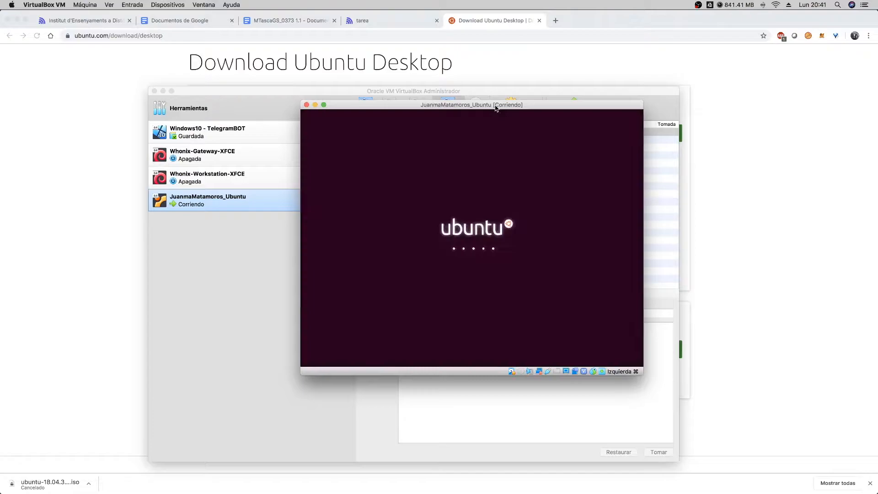
- Set the Ubuntu machine's display scale factor to 256% in its settings and accept the change
drag(495, 106, 486, 107)
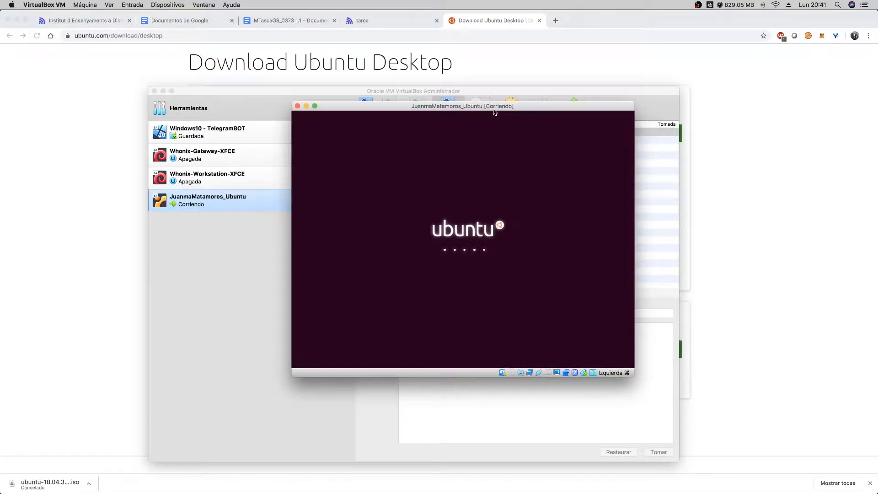
drag(495, 112, 490, 129)
click(509, 104)
click(509, 104)
click(326, 164)
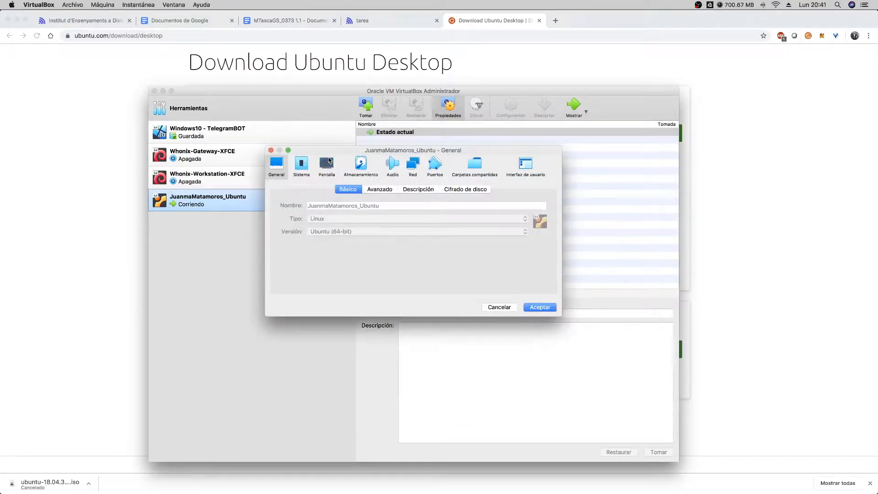
drag(465, 253, 488, 254)
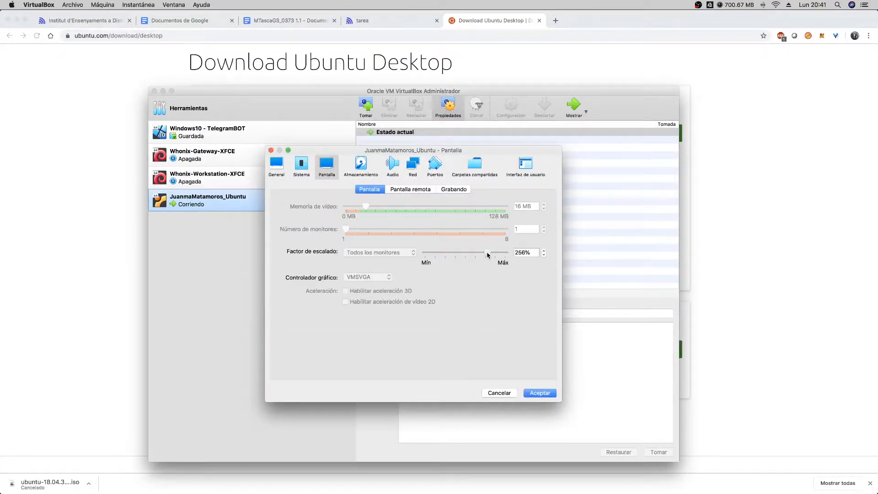
click(539, 392)
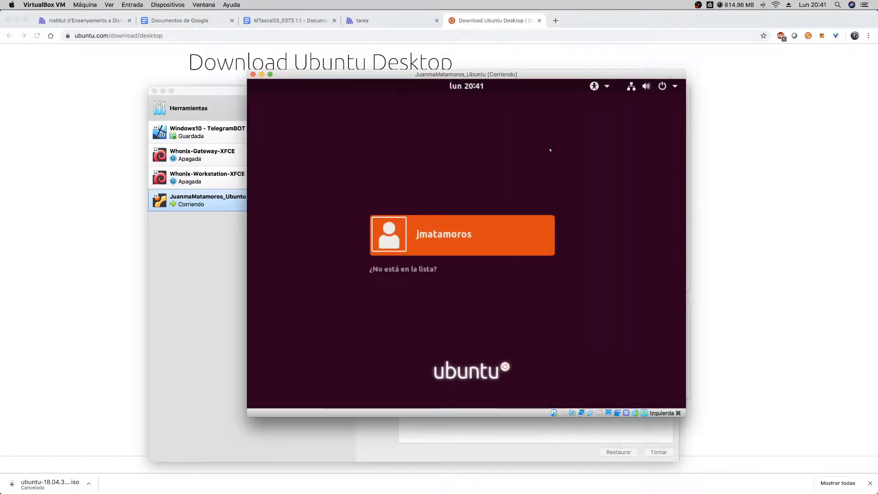
- Select the installed user on the Ubuntu login screen and log in with the account password
click(441, 235)
text(aaaaaaaaaaaa)
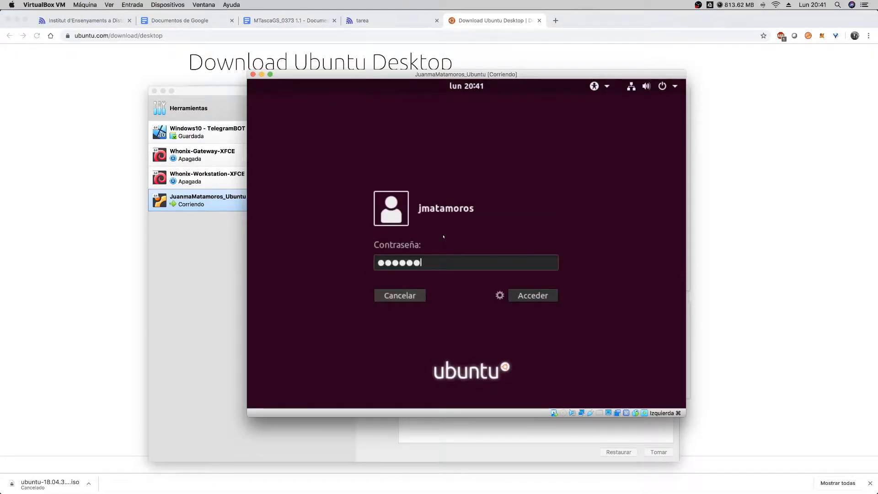
text(aa)
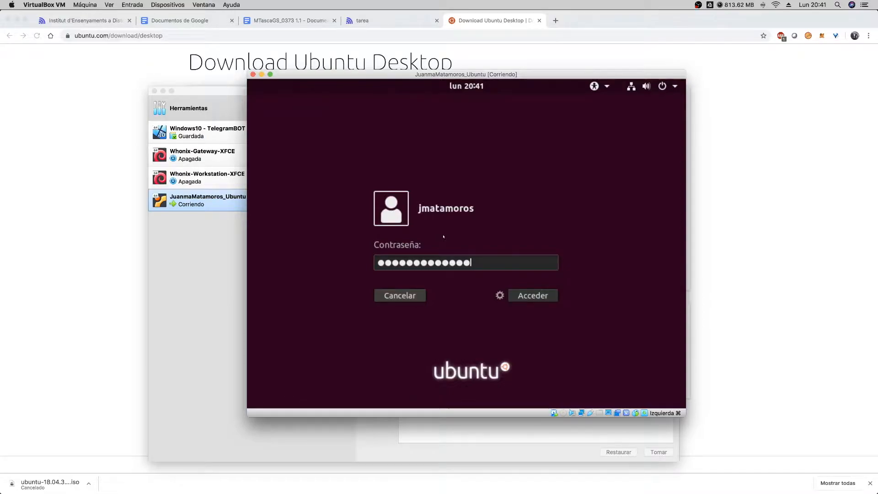
click(537, 295)
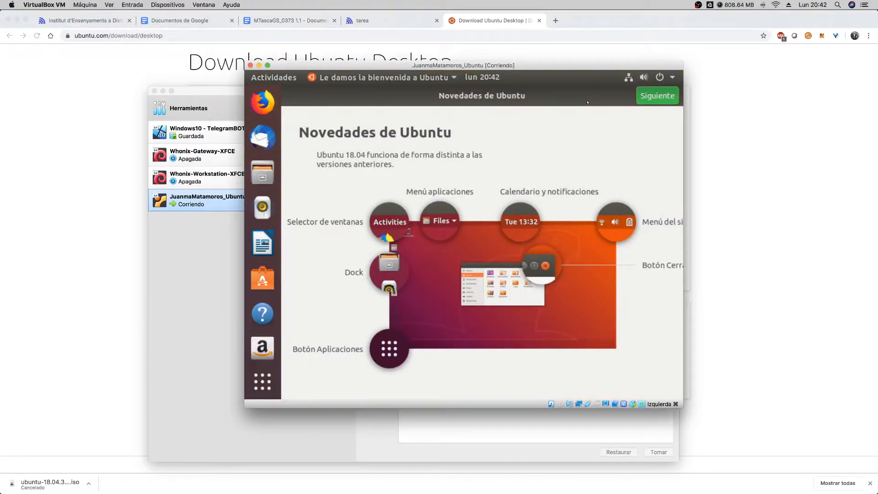
- Complete the Ubuntu welcome assistant without setting up Livepatch, keeping the option to send system information to Canonical
click(647, 101)
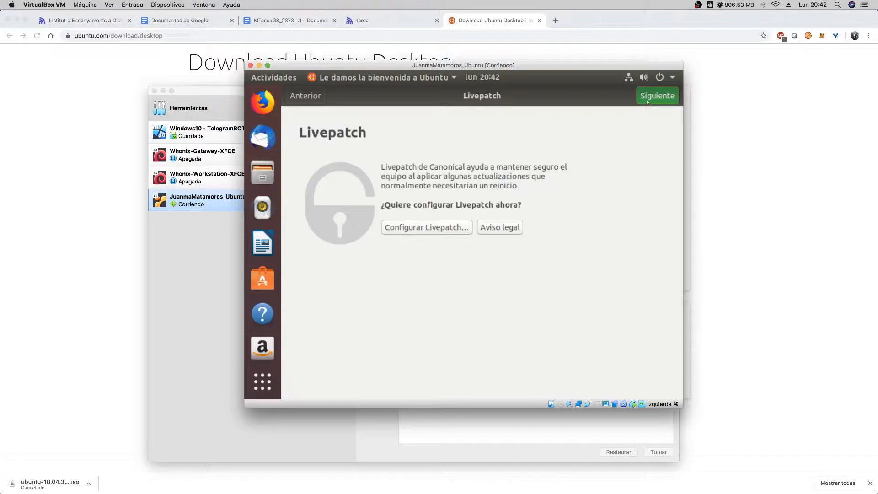
click(647, 102)
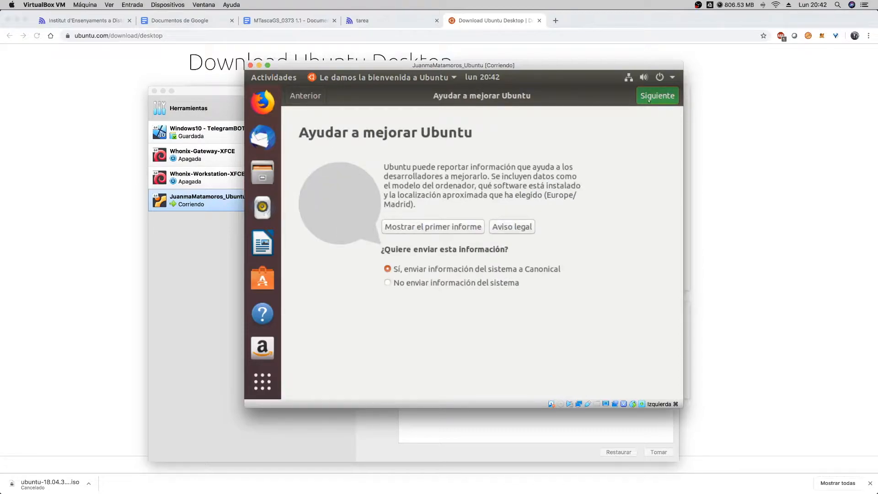
click(649, 97)
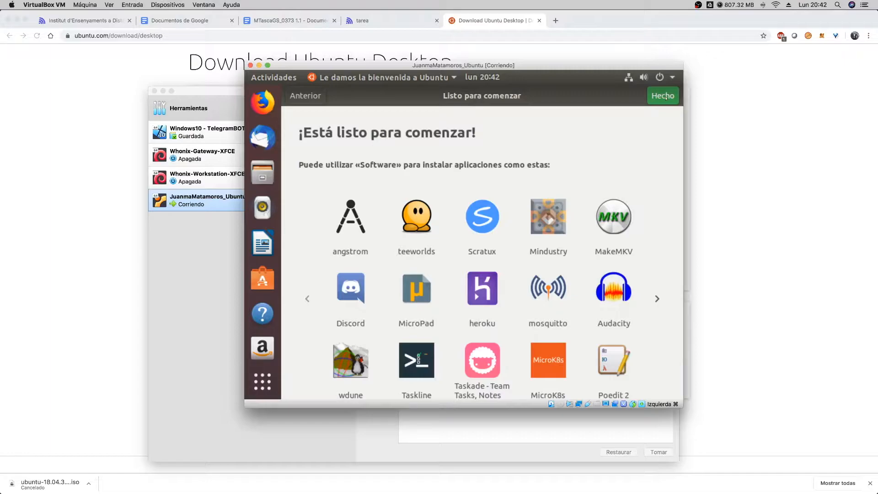
click(665, 96)
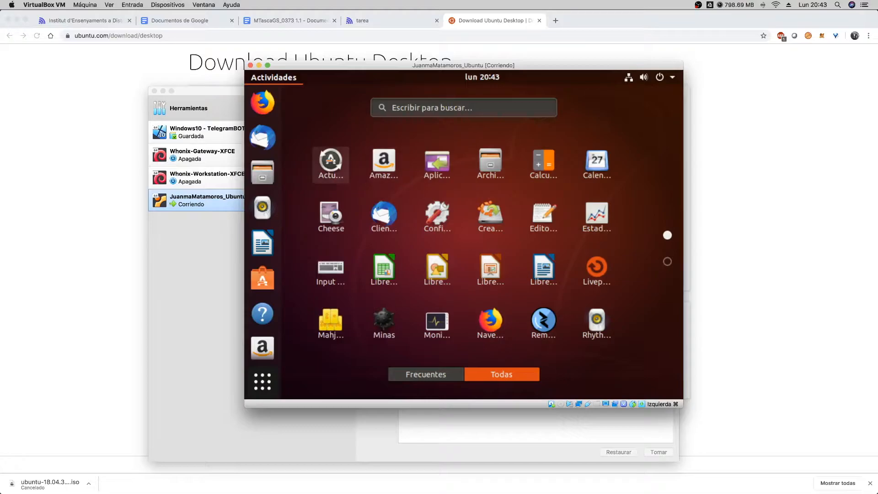
- Launch the software updater from the applications overview, then search the applications for "termi" and open Terminal
click(331, 161)
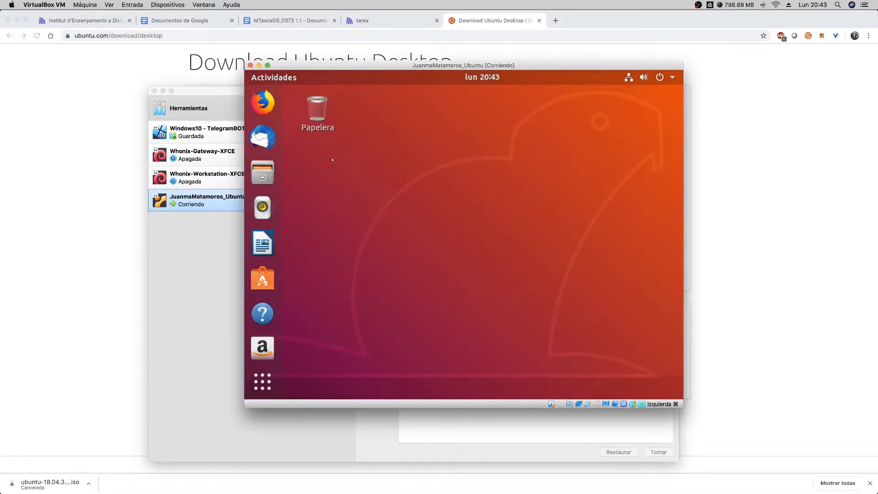
click(262, 381)
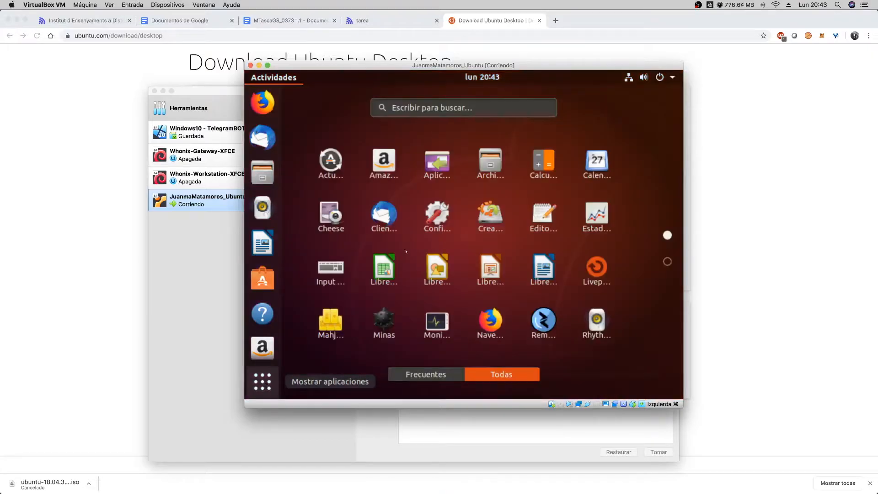
click(439, 111)
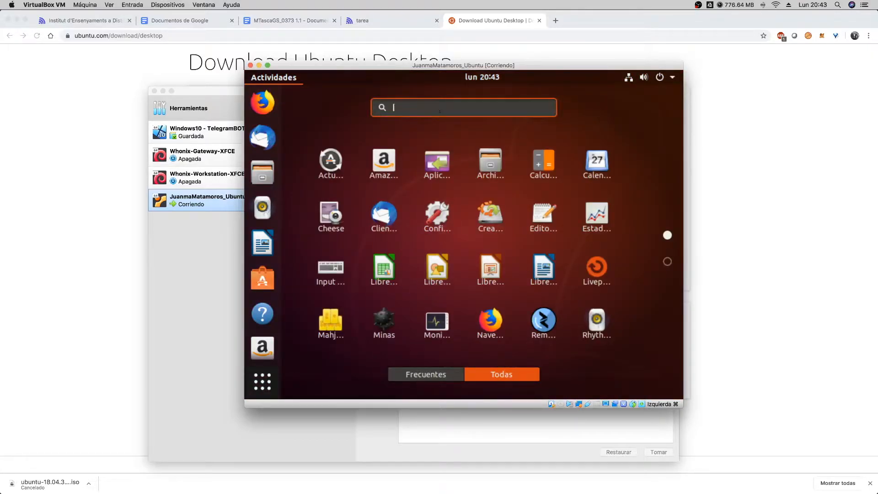
text(termi)
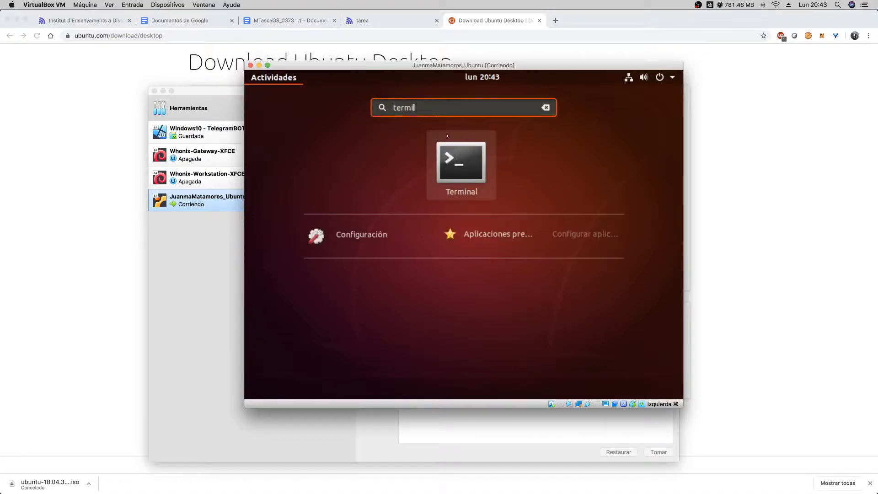
click(461, 162)
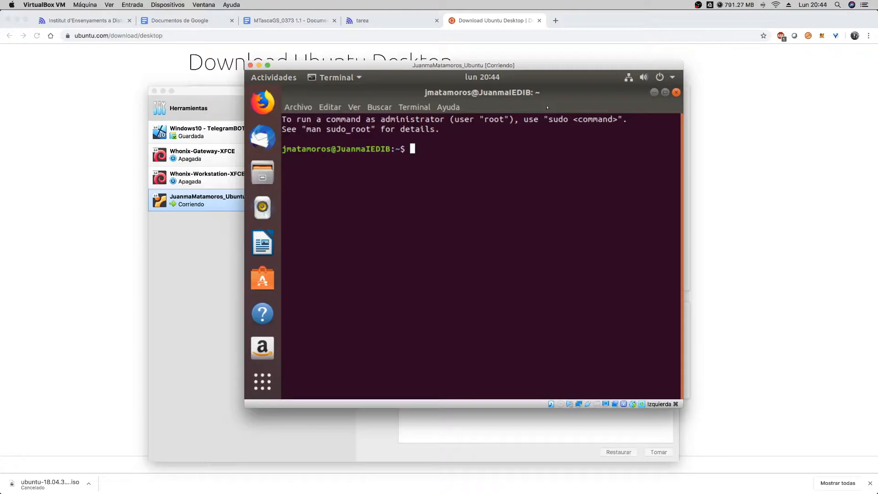
- Refresh the package lists with "sudo apt-get update", authenticating with the account password
text(sudo apt-get update)
drag(434, 149, 488, 149)
drag(411, 149, 462, 149)
click(441, 150)
click(437, 150)
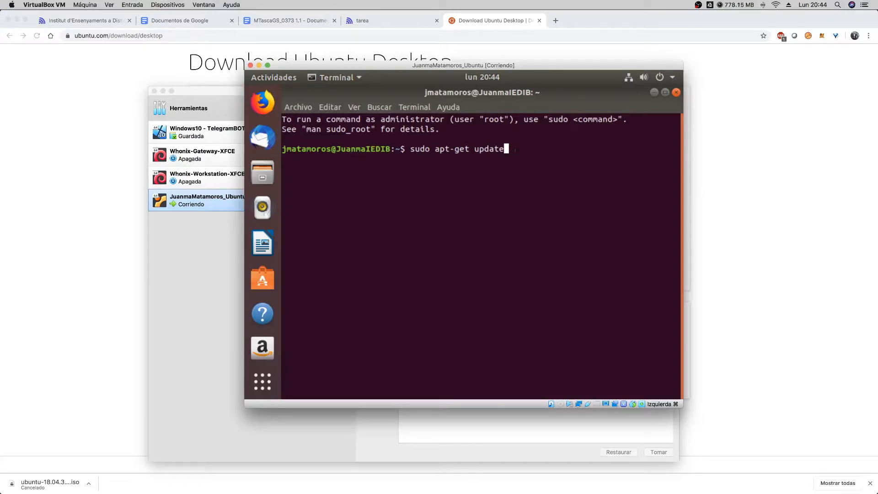
key(Return)
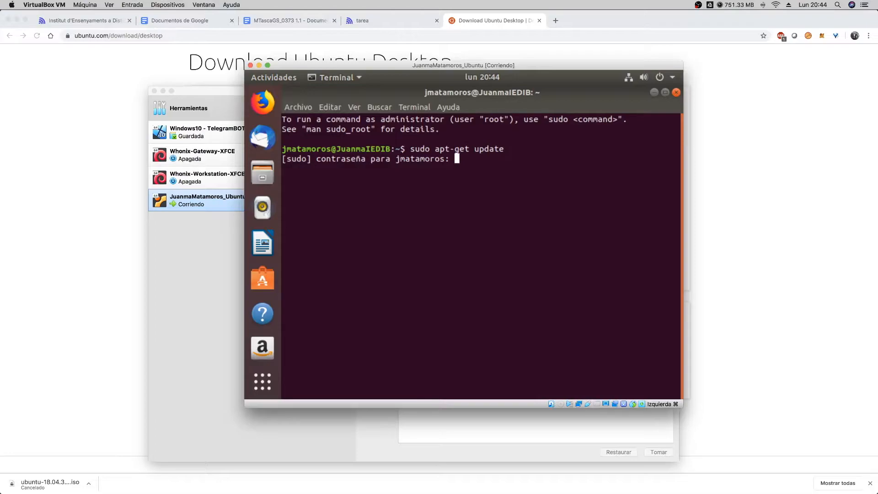
key(Return)
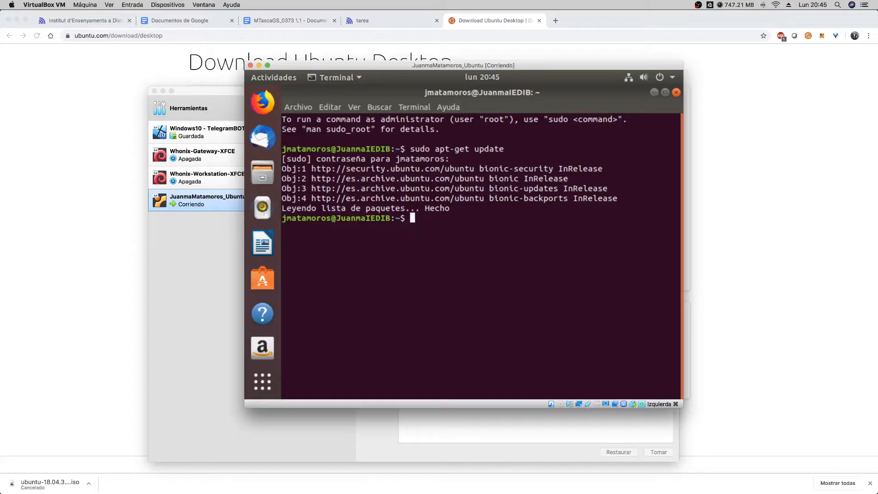
- Run "sudo apt-get upgrade" in the terminal and answer S to continue with the package upgrade
key(Up)
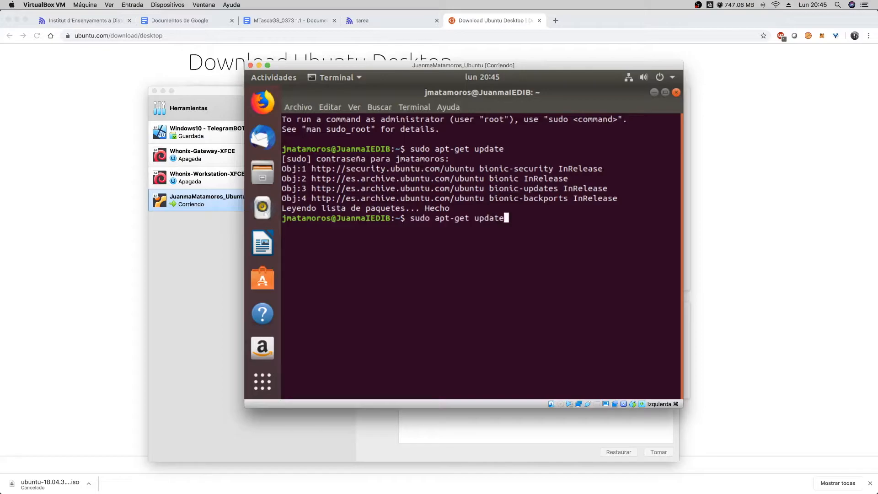
key(BackSpace)
key(BackSpace)
key(BackSpace)
key(BackSpace)
text(grade)
key(Return)
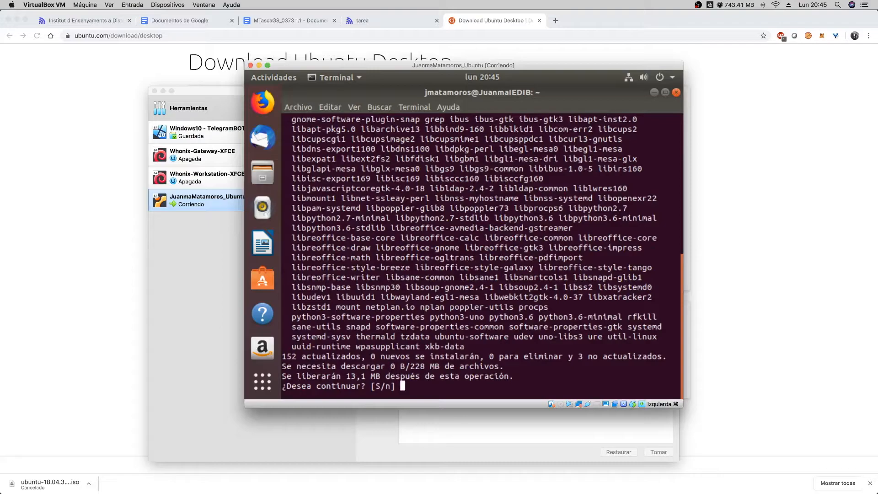
text(S)
key(Return)
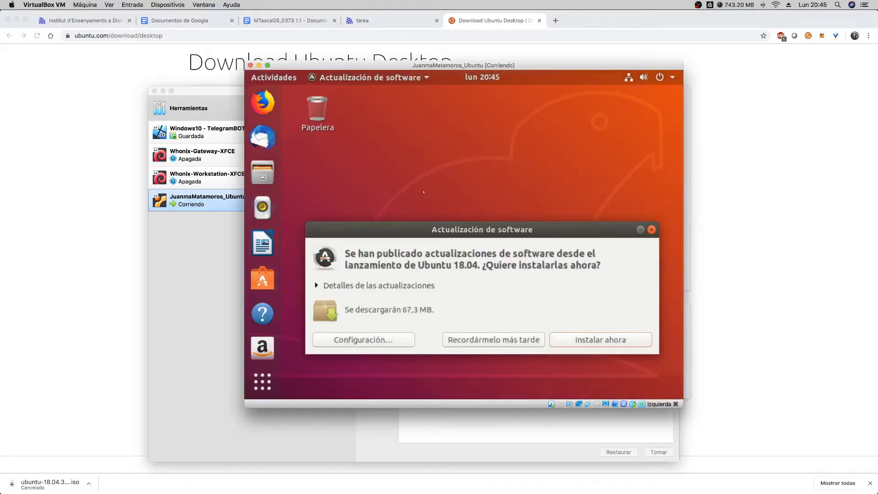
- Raise the software updater window, expand the update details and examine the list of offered updates
drag(440, 231, 441, 155)
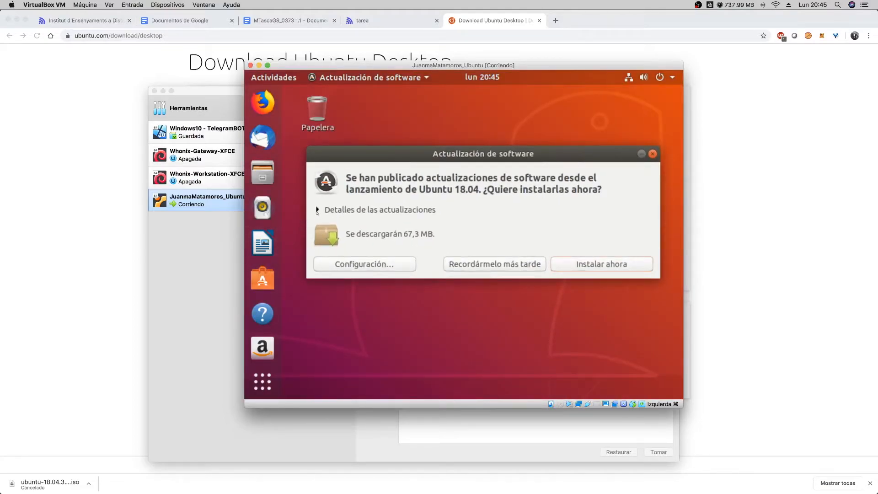
click(317, 210)
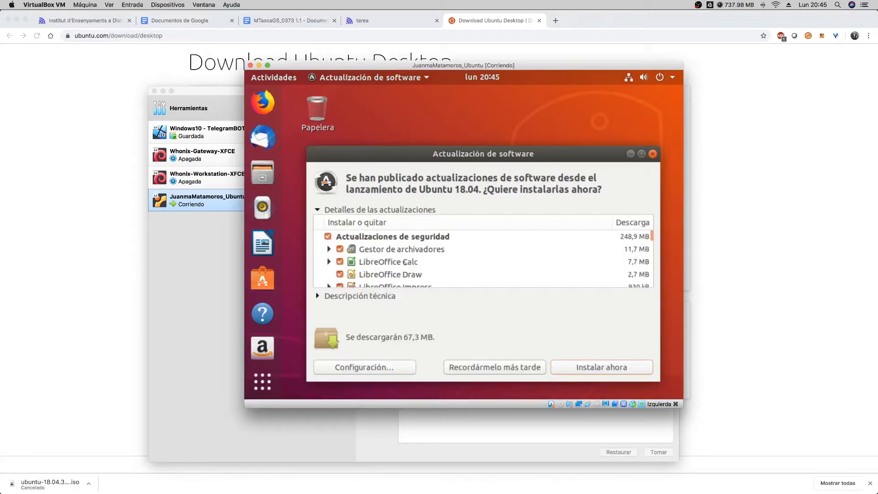
scroll(651, 247, down, 3)
mouse_move(652, 267)
mouse_down()
mouse_move(650, 275)
mouse_move(651, 260)
mouse_up()
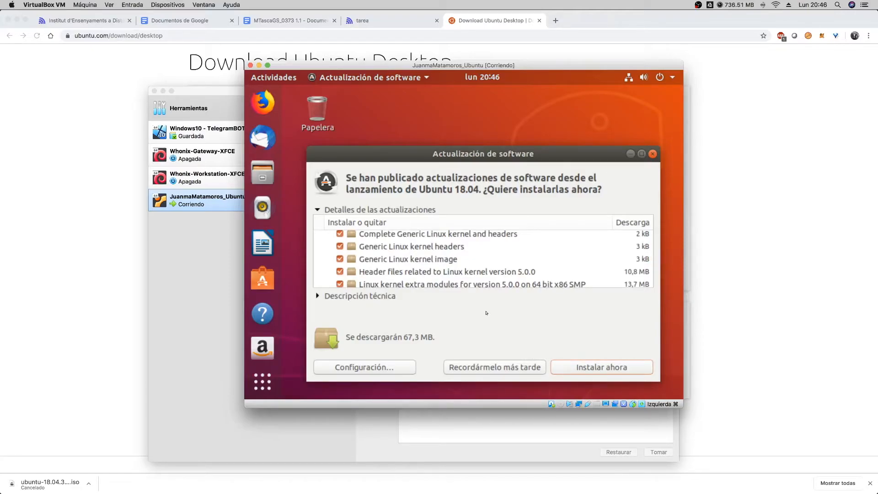
- Reposition the software updater window on the Ubuntu desktop and bring the Terminal back to the front
drag(426, 161, 477, 128)
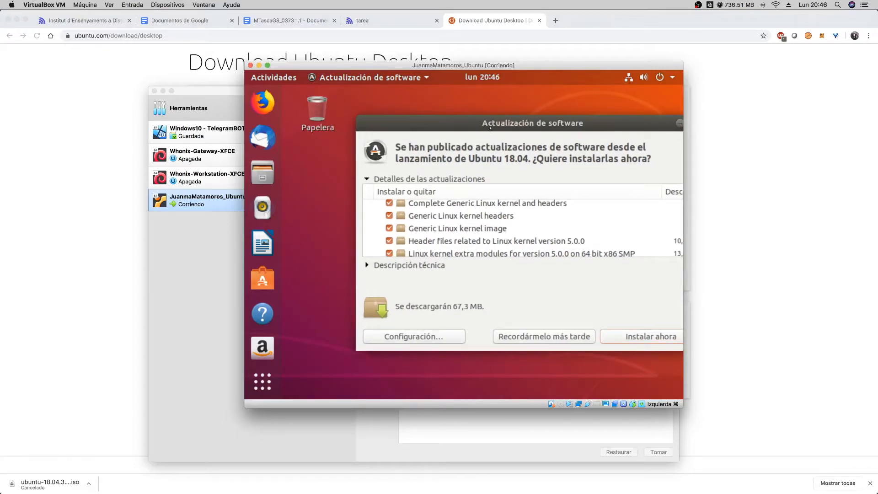
drag(490, 128, 460, 121)
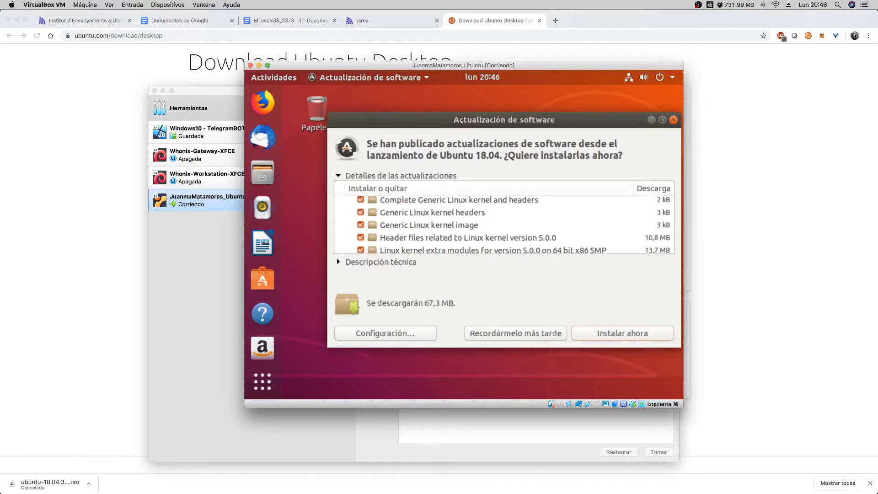
drag(461, 122, 436, 123)
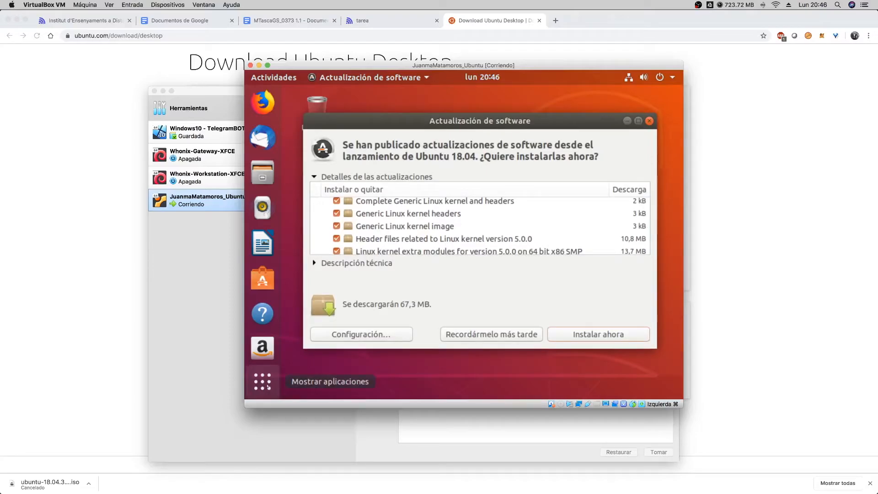
drag(364, 128, 365, 123)
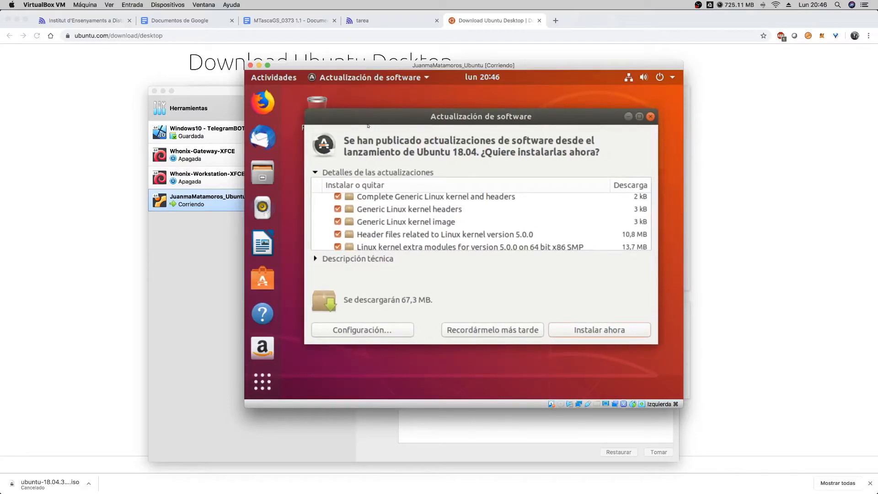
drag(361, 124, 385, 122)
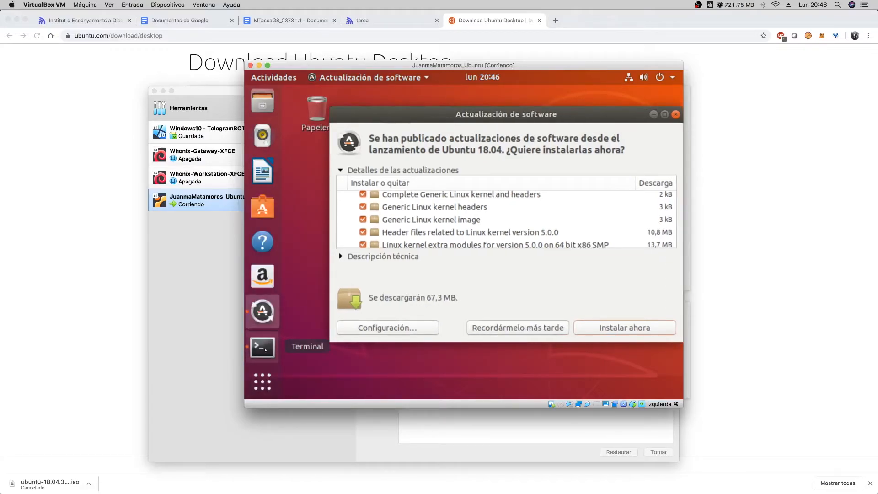
click(262, 346)
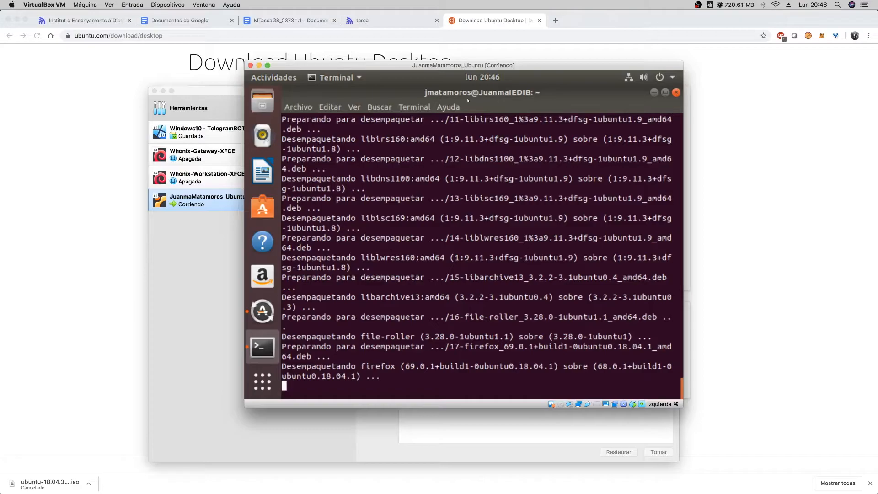
- Spread the VirtualBox manager and the running Ubuntu machine's window apart so both can be seen
drag(429, 68, 566, 82)
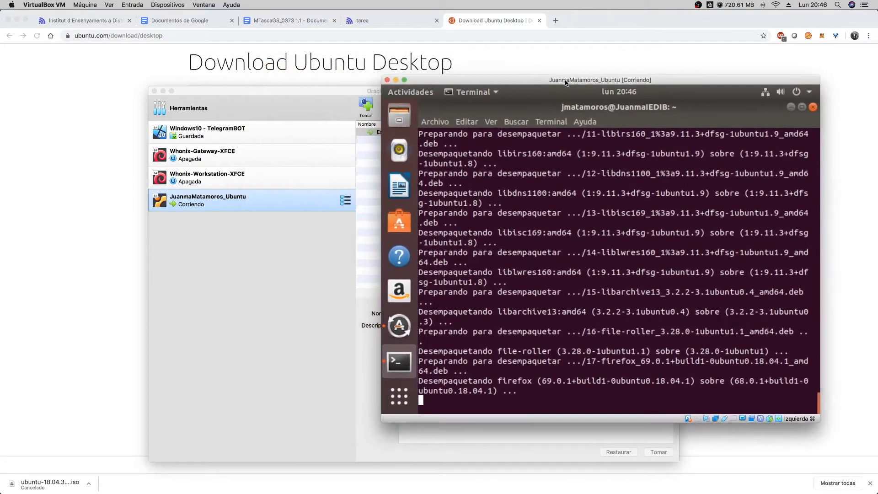
drag(304, 90, 234, 86)
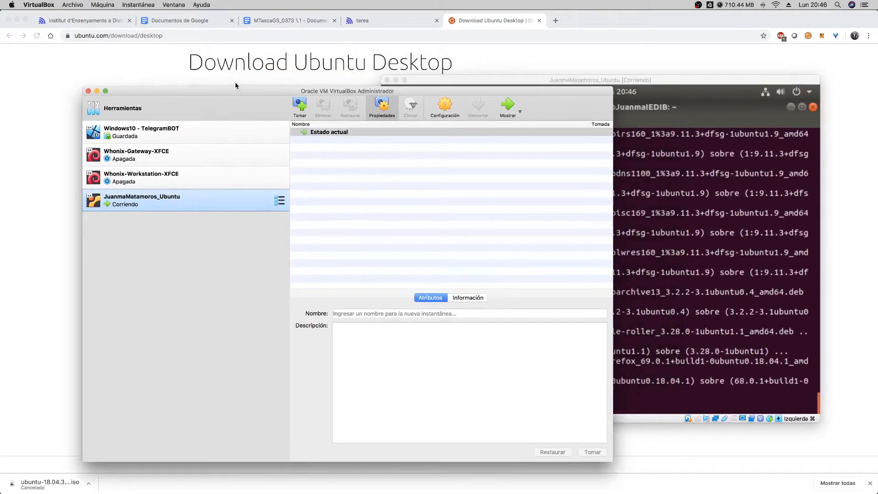
drag(637, 82, 650, 86)
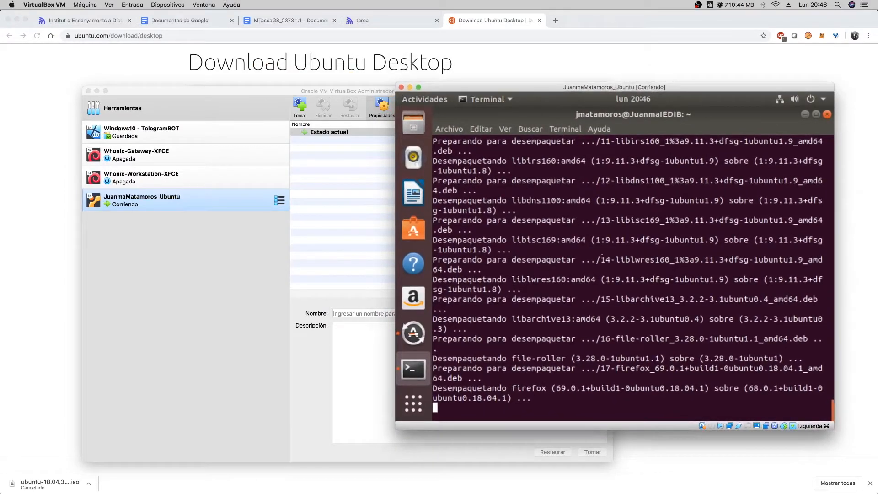
click(192, 254)
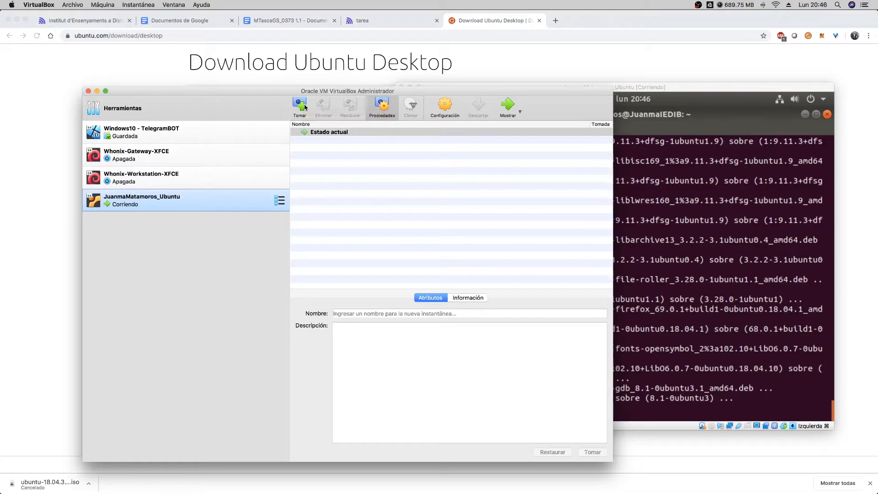
drag(662, 89, 697, 103)
drag(333, 91, 328, 92)
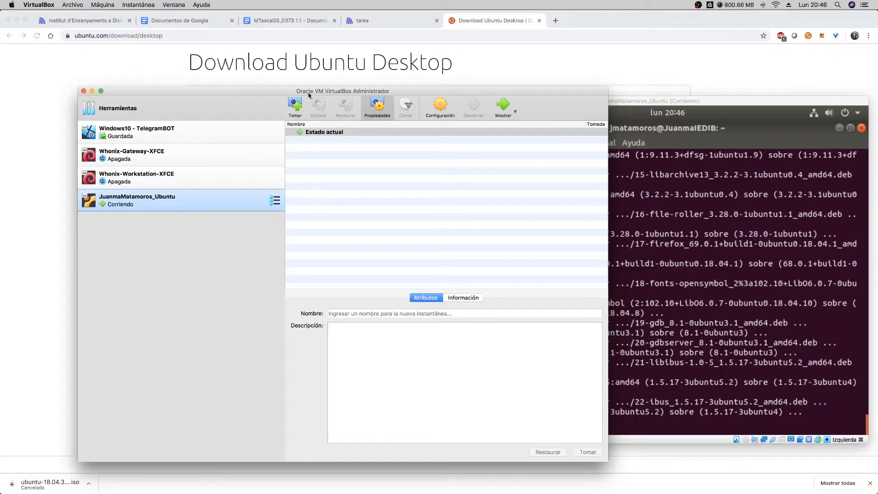
drag(656, 103, 657, 107)
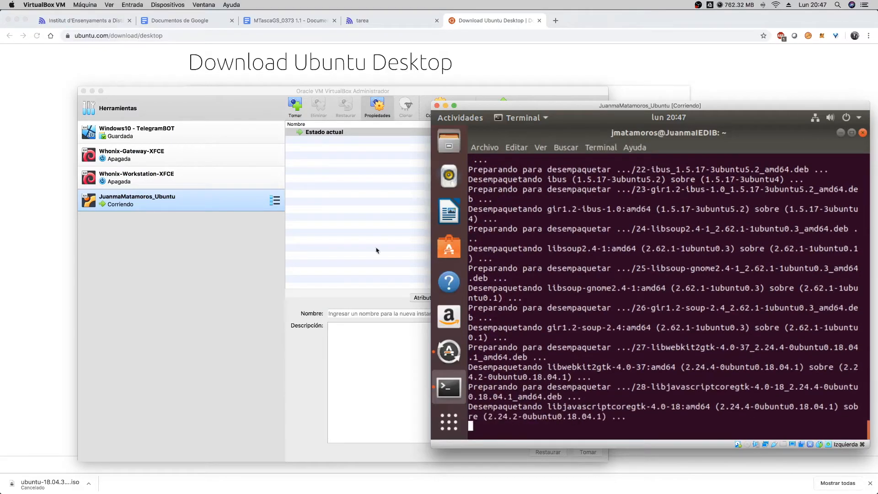
- Return to the Ubuntu machine, minimize its Terminal window and reposition the machine's window over the VirtualBox manager
click(229, 260)
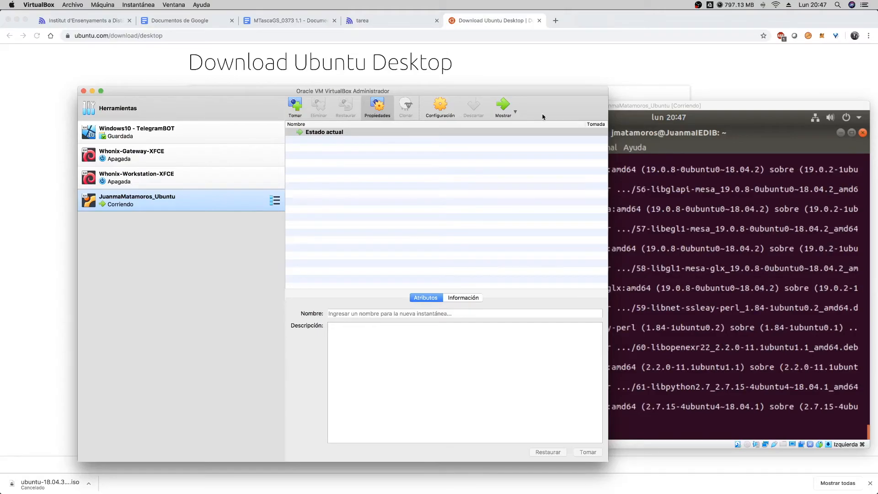
click(664, 120)
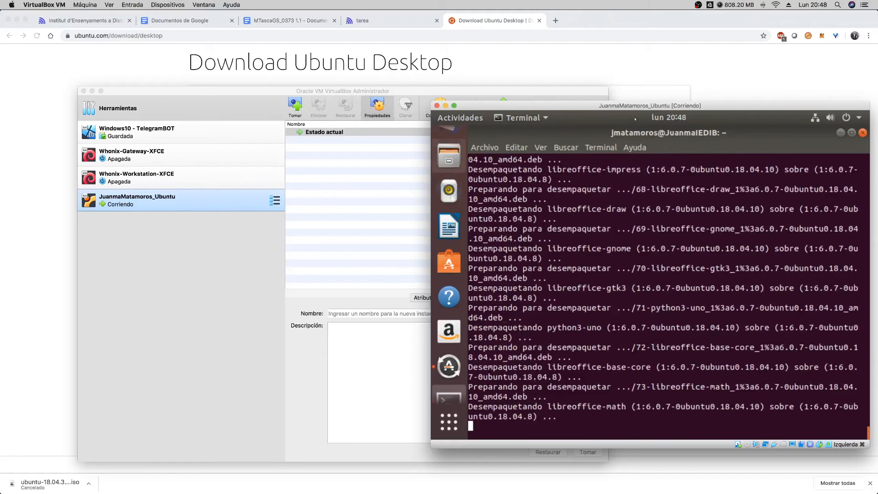
drag(636, 107, 501, 101)
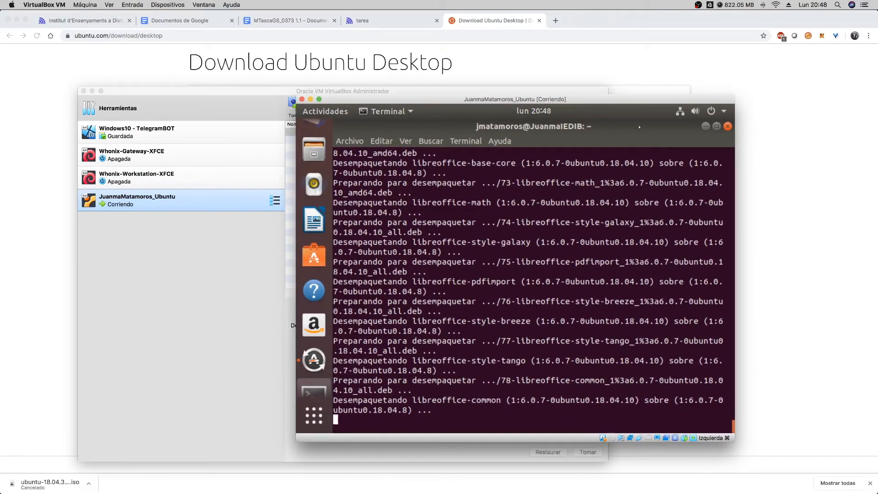
click(705, 126)
drag(536, 98, 619, 101)
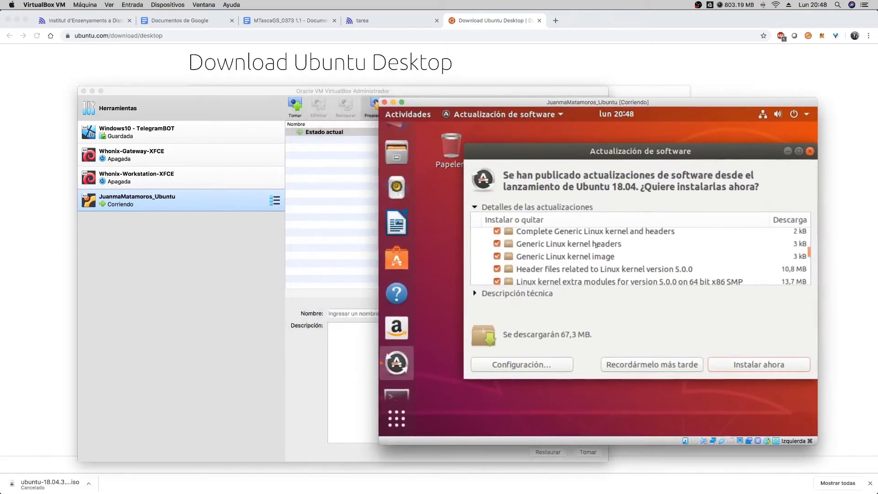